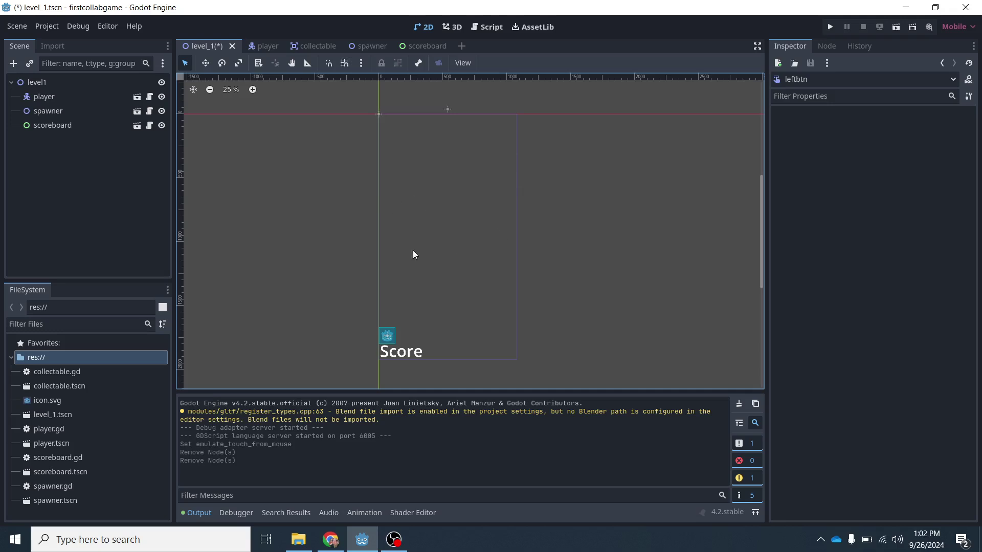
- Run the level_1 scene, test moving the player left and right to catch a collectable, and close the game window
click(897, 27)
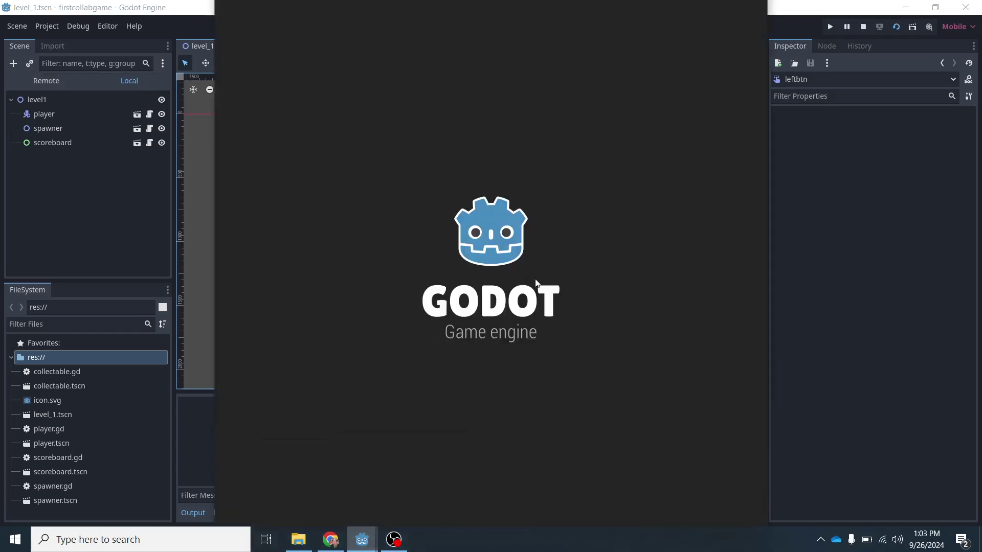
key(Right)
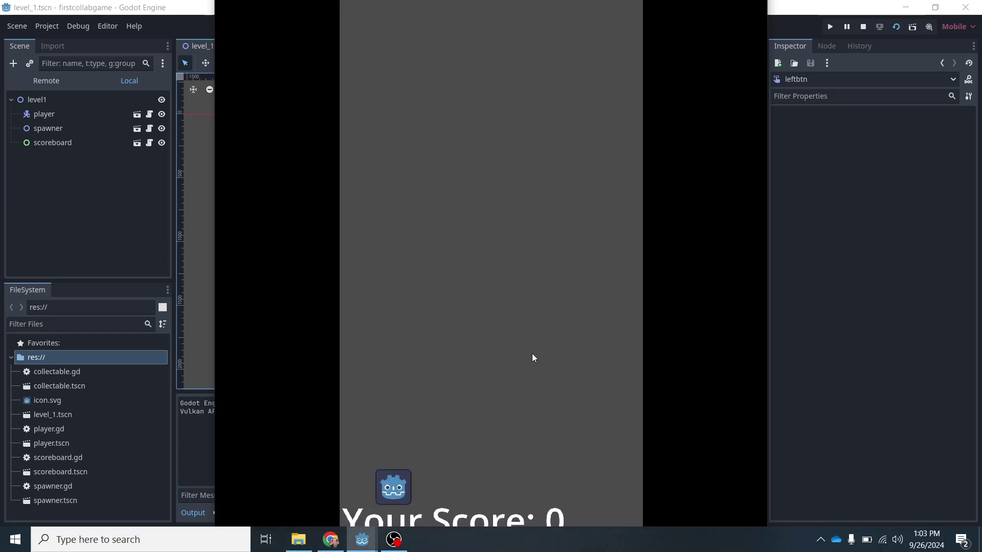
key(Left)
key(Right)
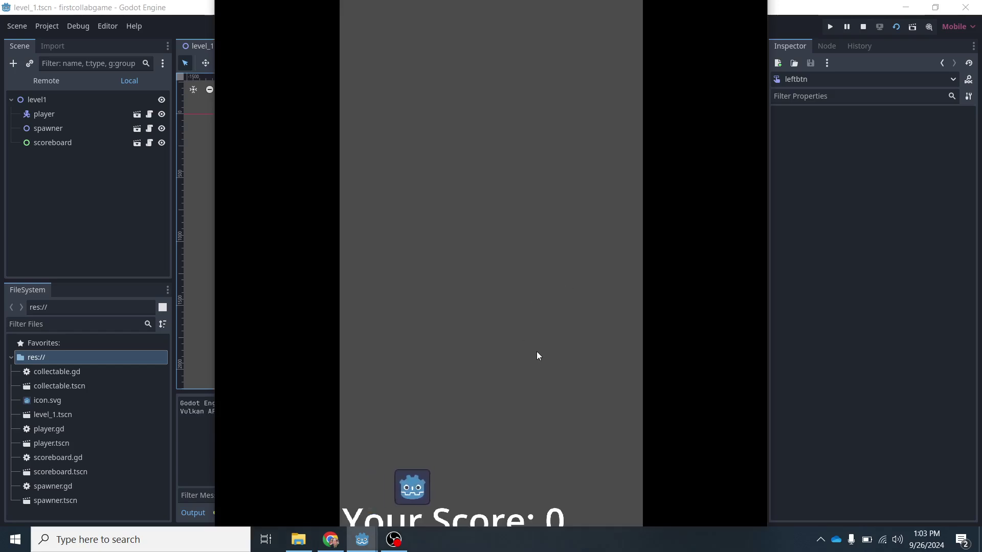
key(Left)
key(Right)
key(Left)
key(Right)
key(Right)
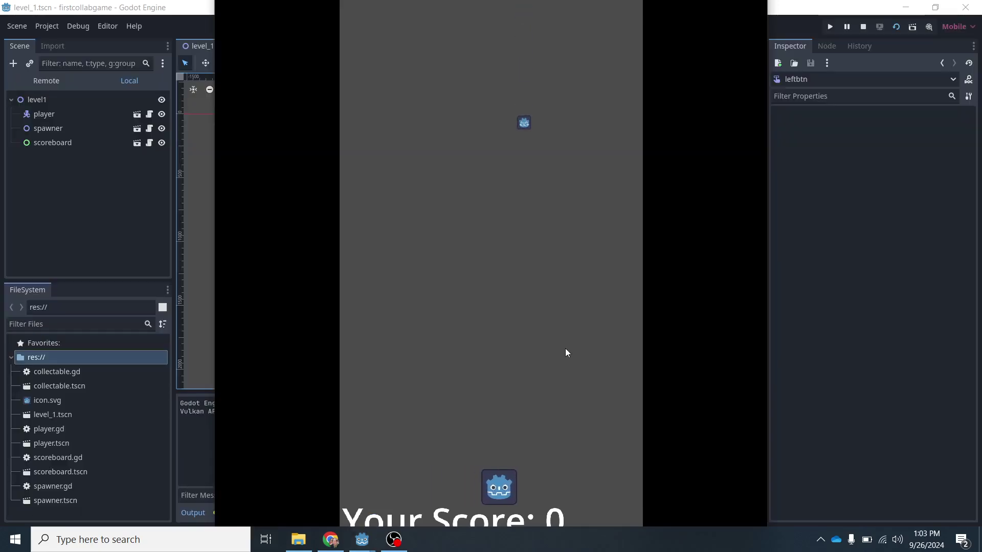
key(Left)
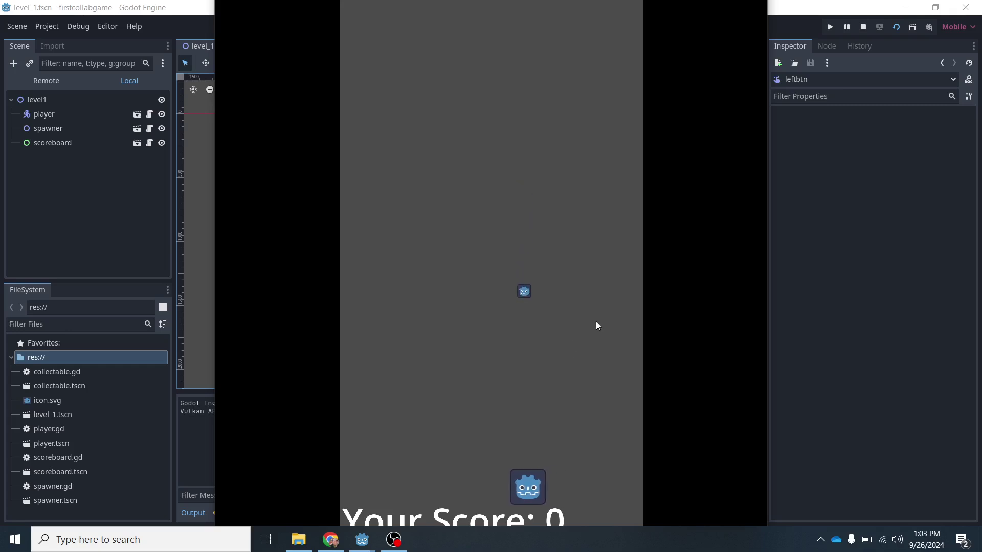
key(Right)
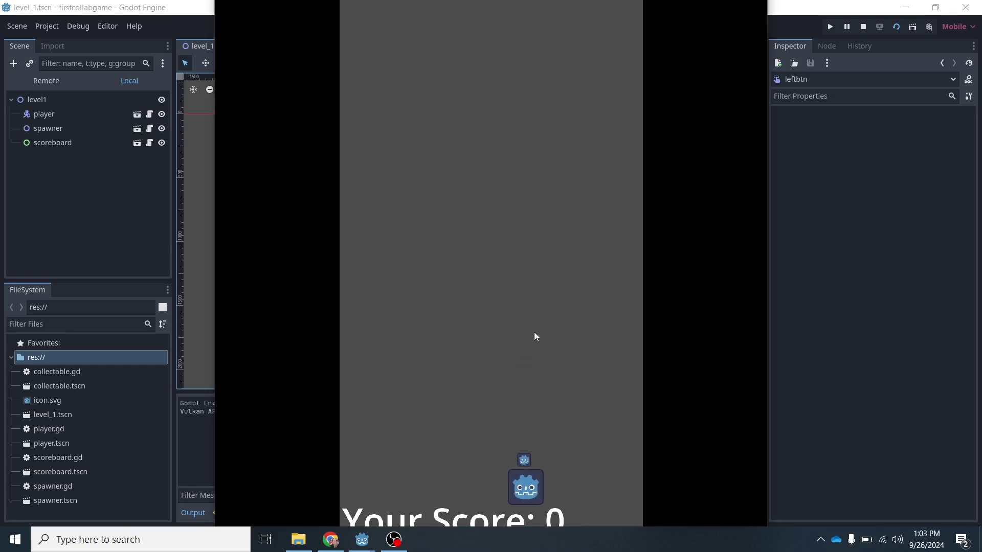
key(Left)
key(Right)
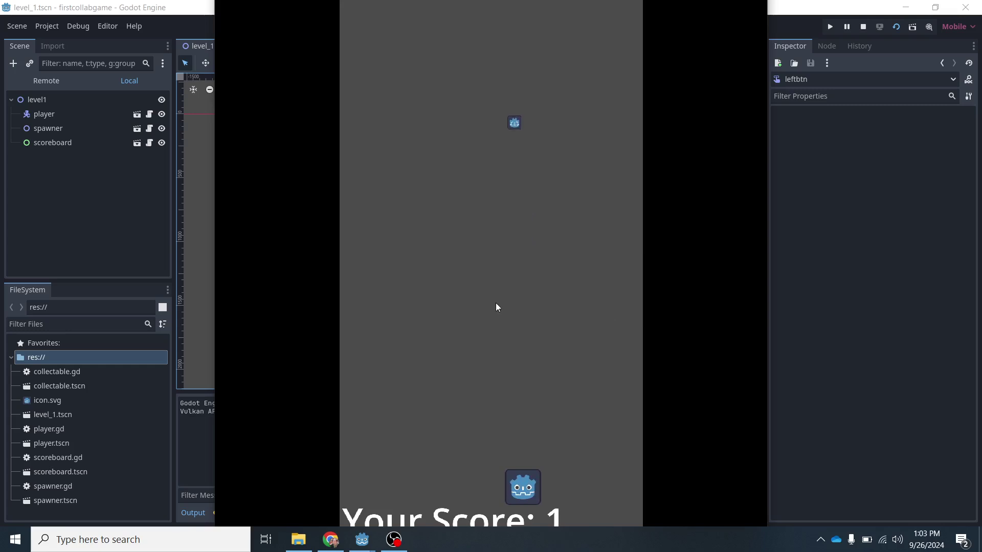
key(alt+Tab)
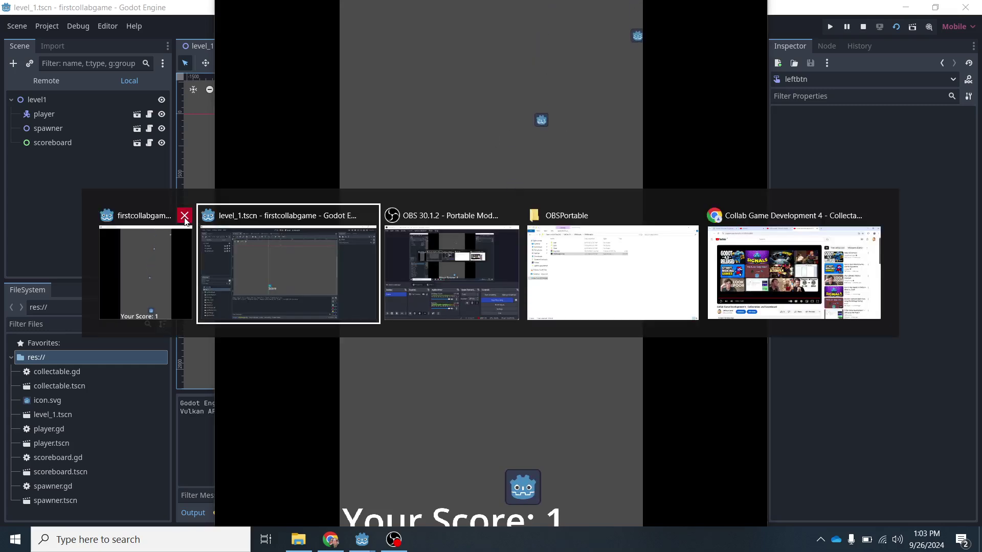
click(184, 217)
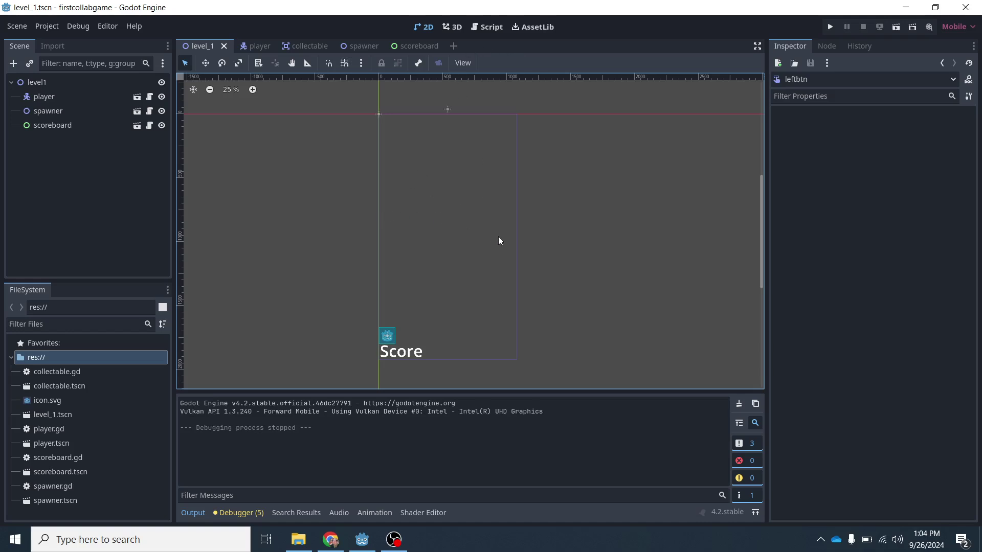
- Add a TouchScreenButton node as a child of the level1 root node
click(35, 81)
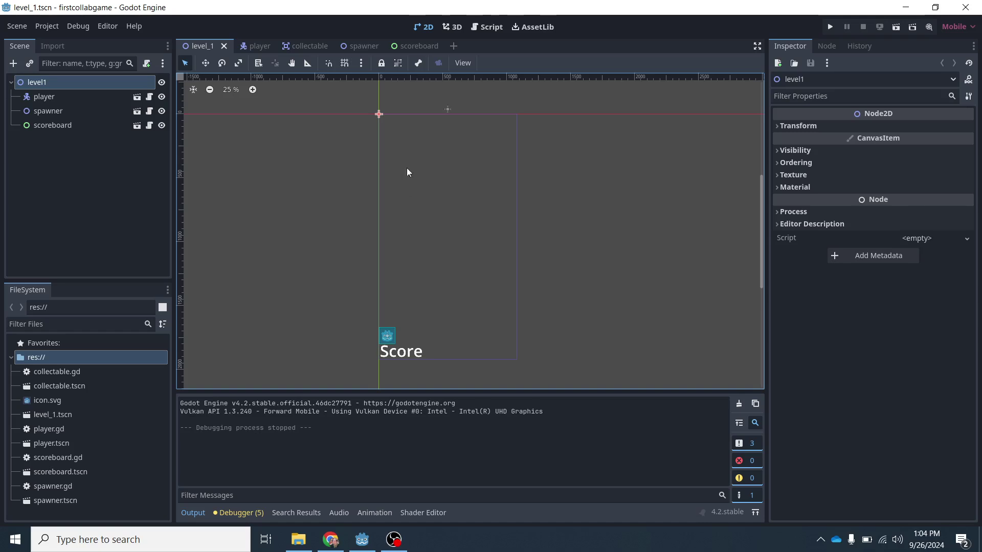
click(13, 64)
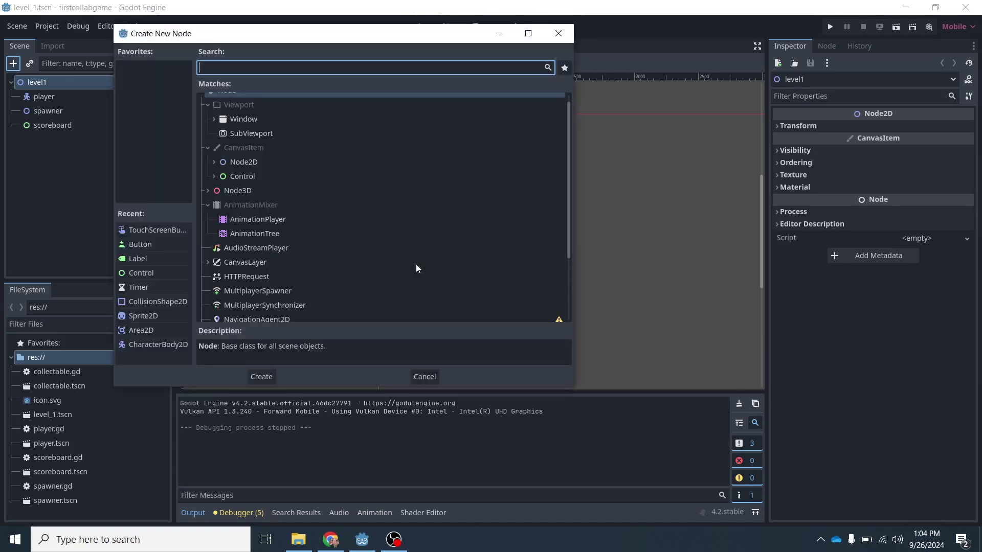
text(tu)
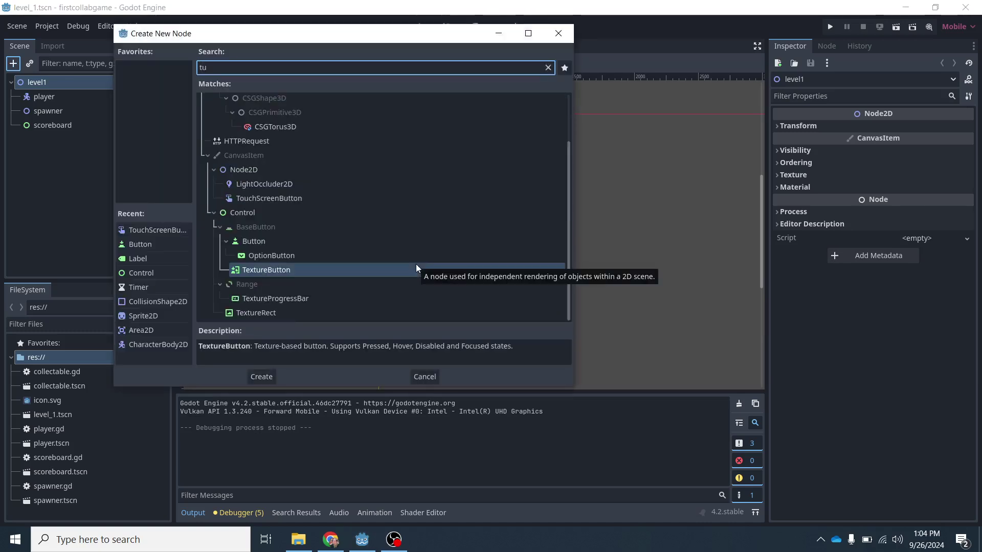
key(BackSpace)
text(ouch)
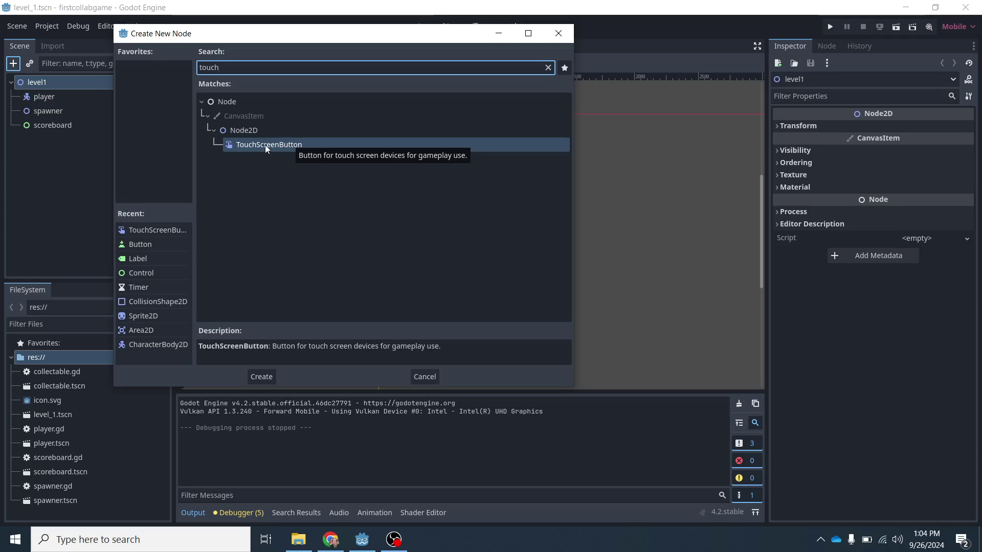
click(265, 145)
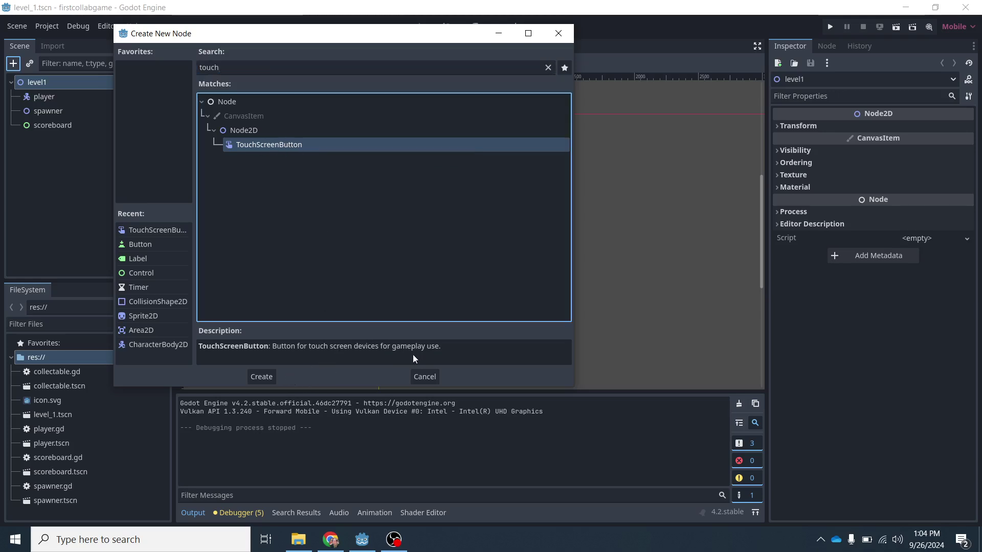
click(261, 377)
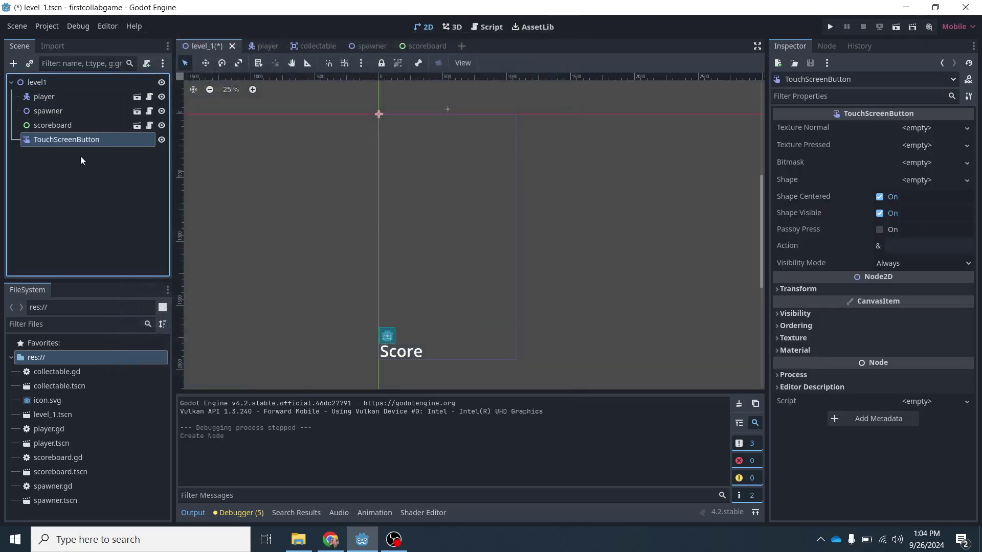
- Rename the new TouchScreenButton node to moveright
double_click(101, 140)
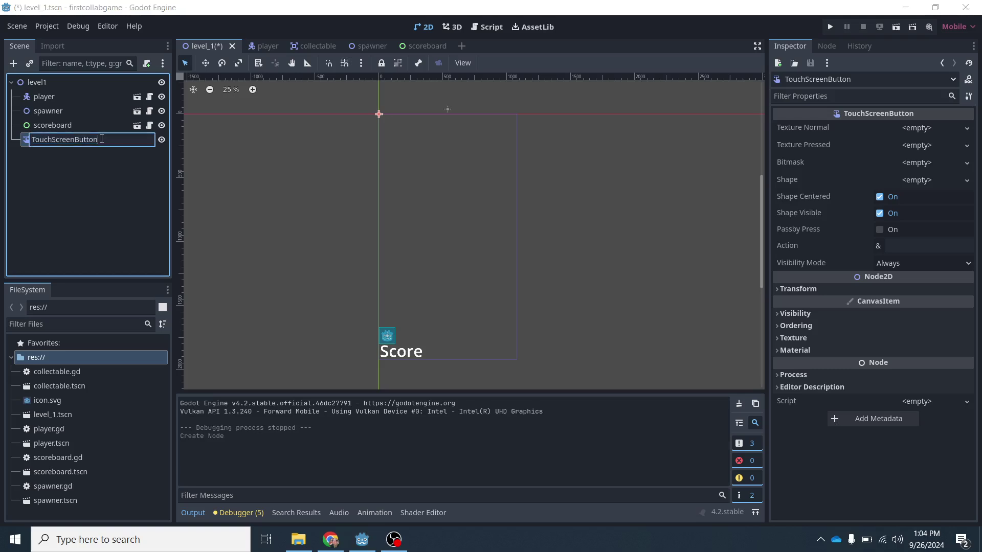
drag(102, 139, 2, 140)
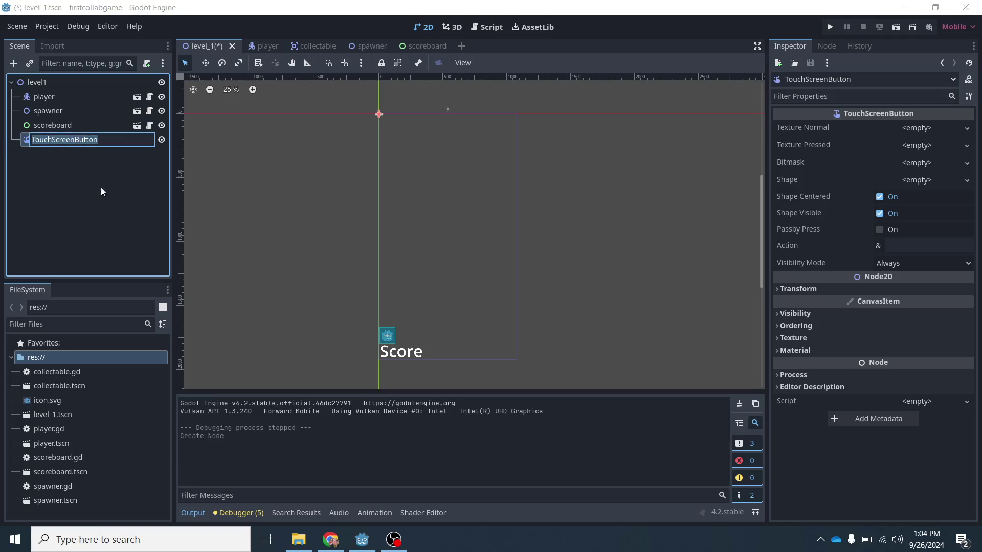
text(right)
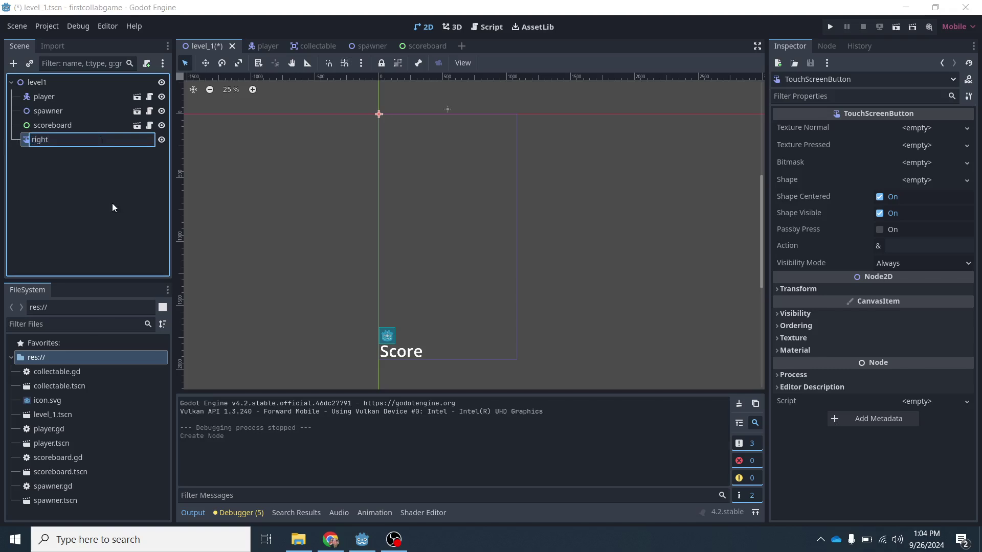
key(BackSpace)
key(BackSpace)
key(BackSpace)
text(moveright)
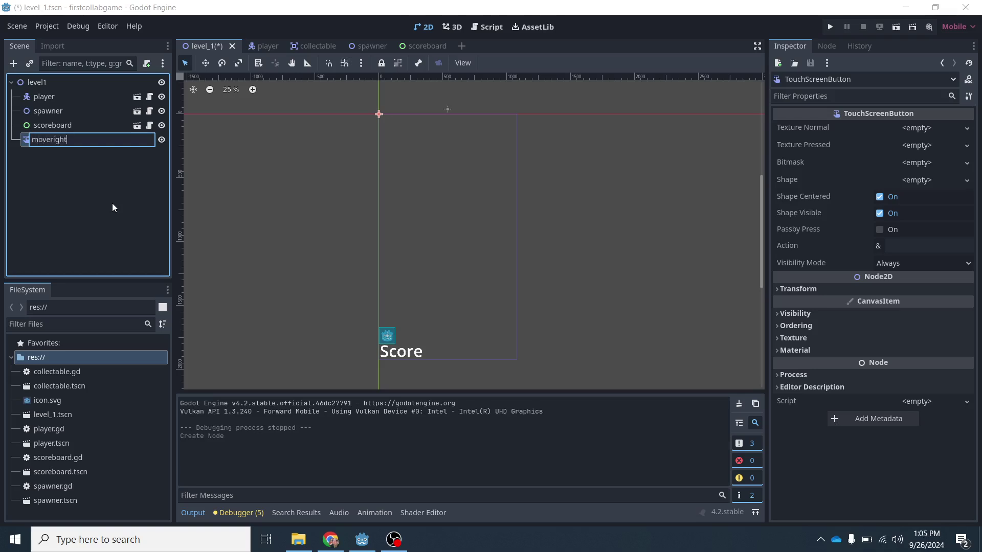
key(Return)
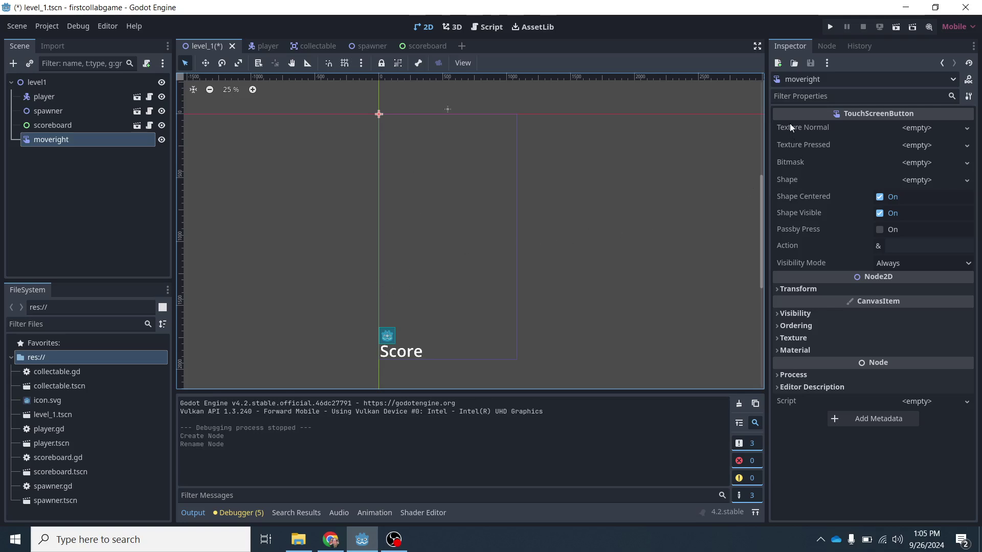
- Assign a new RectangleShape2D as the moveright button's shape and check it at the scene origin
click(914, 180)
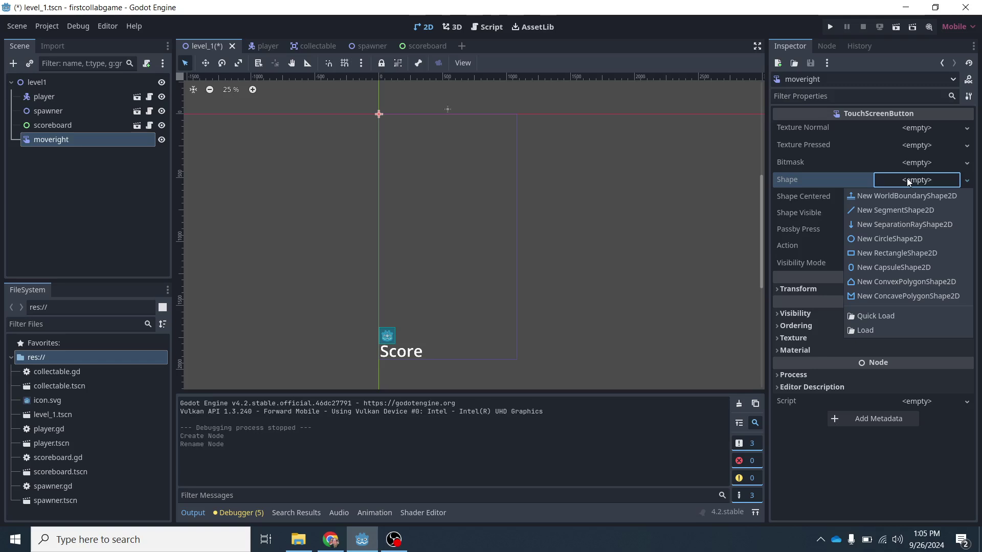
click(878, 254)
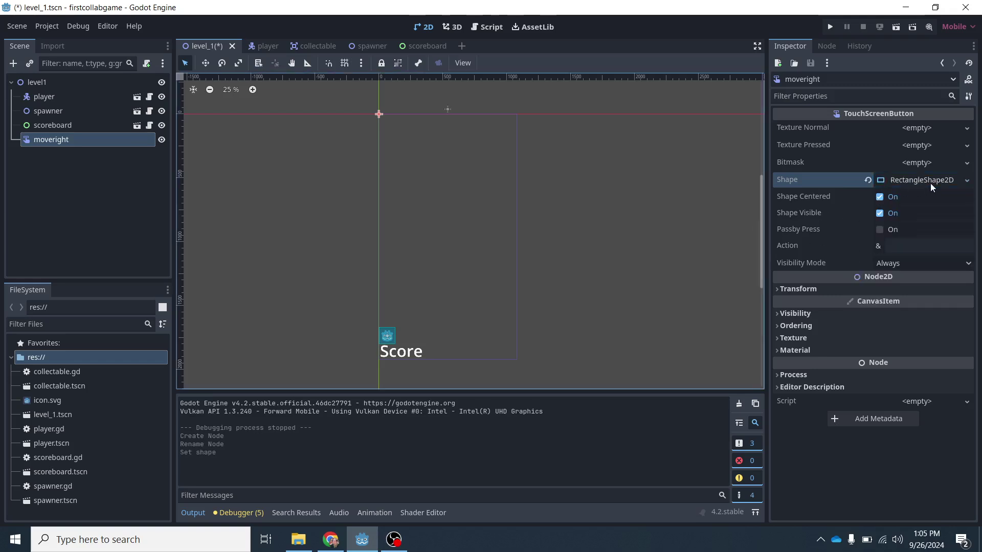
scroll(376, 110, up, 3)
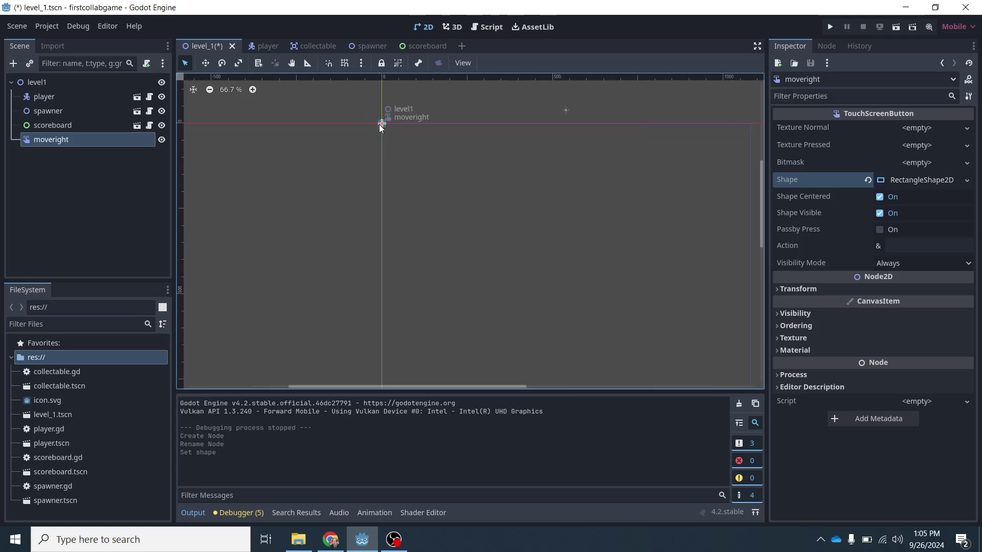
scroll(384, 126, up, 3)
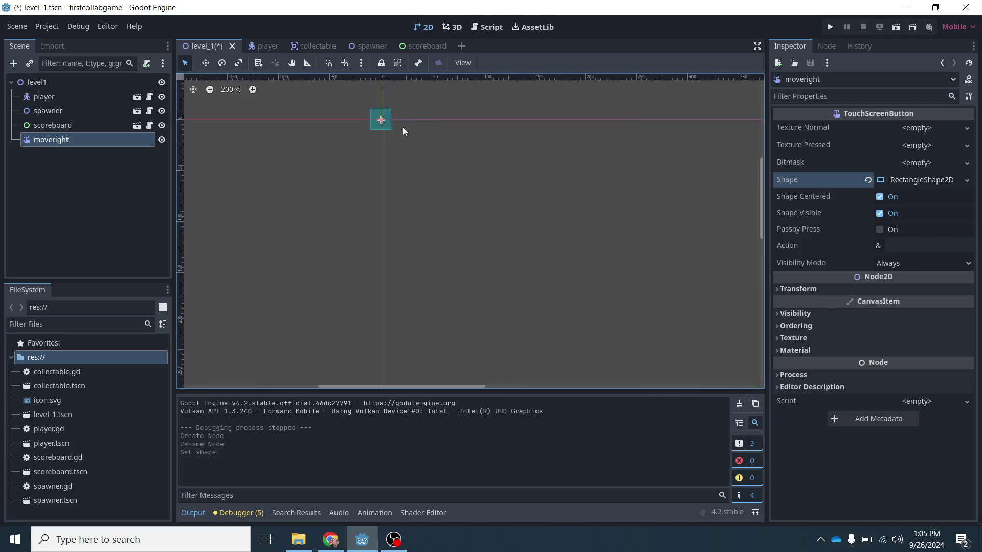
- Set the size of the moveright button's rectangle shape to 200 px in x and 800 px in y
scroll(403, 127, down, 5)
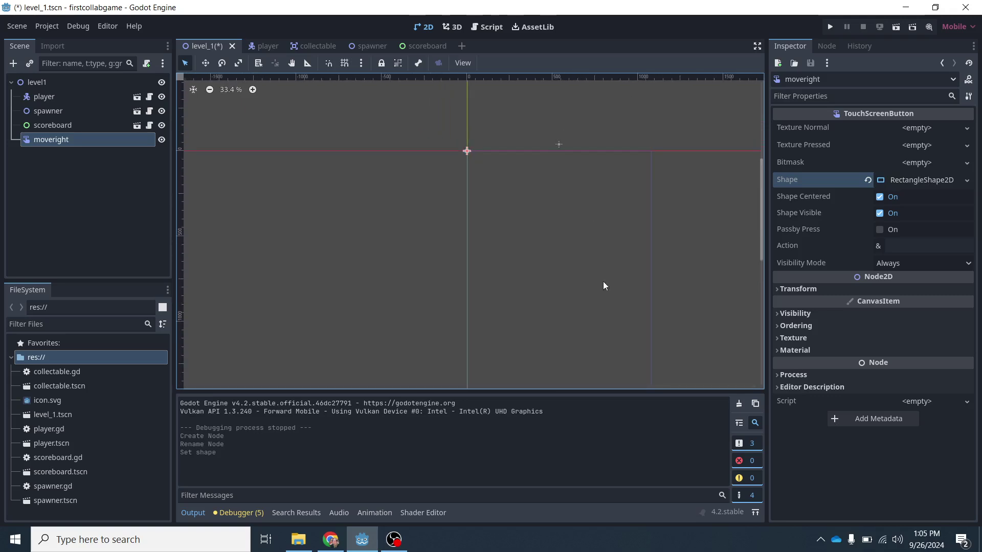
scroll(558, 263, down, 1)
middle_drag(557, 263, 500, 191)
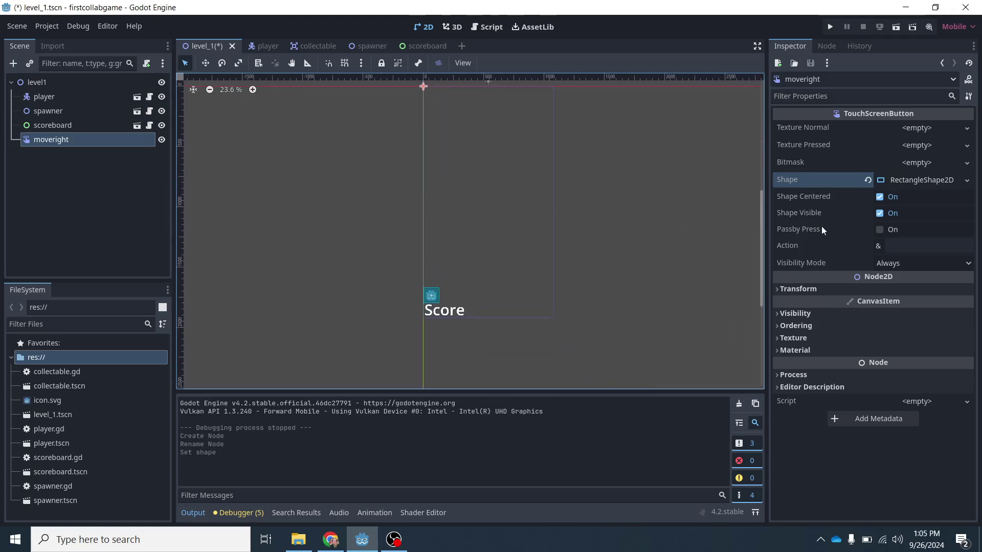
click(924, 179)
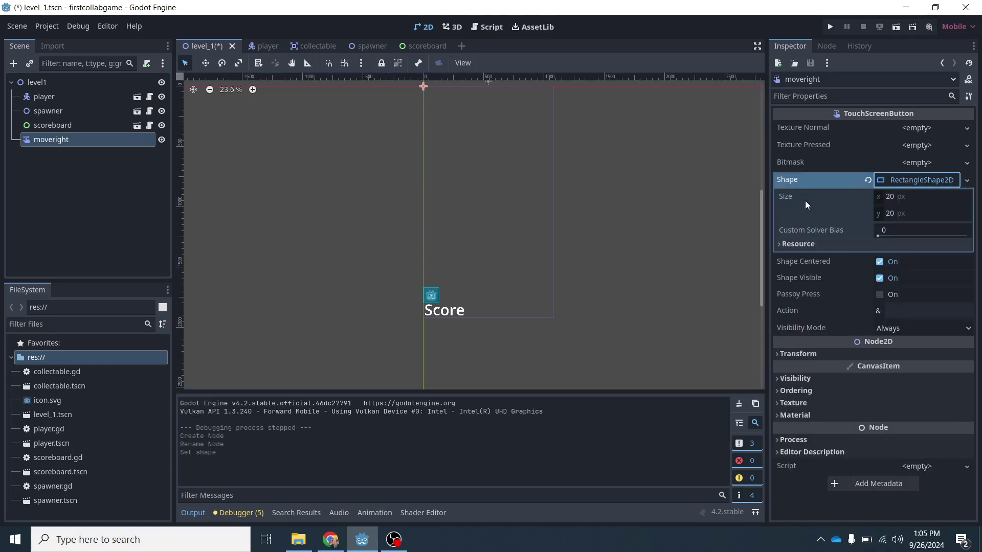
click(891, 198)
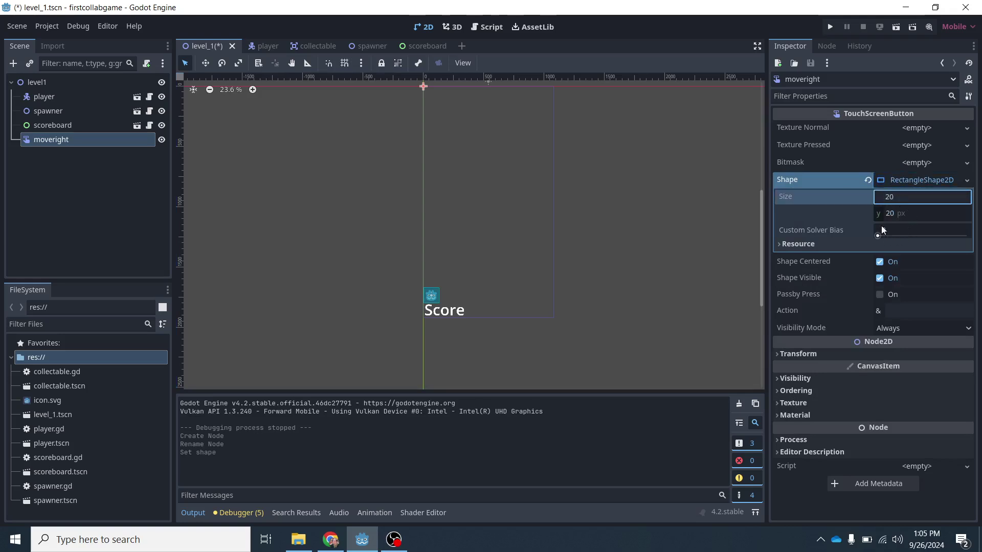
text(0)
click(894, 215)
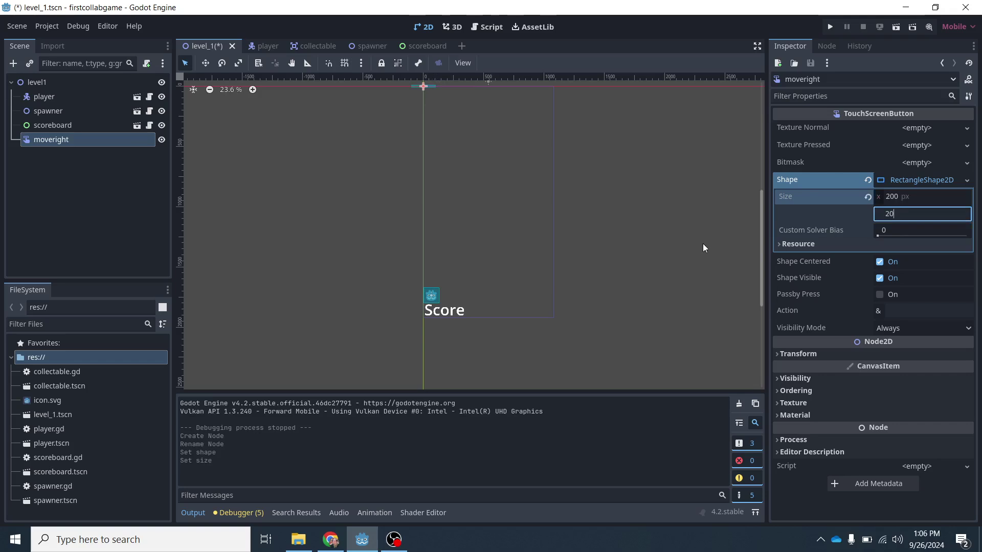
key(BackSpace)
text(800)
key(Return)
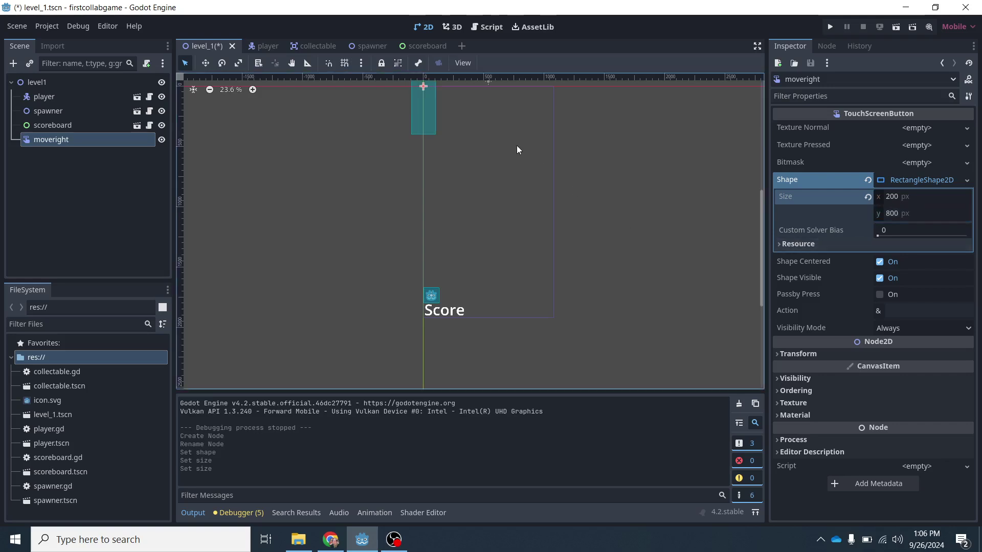
scroll(502, 147, down, 1)
middle_drag(502, 147, 478, 188)
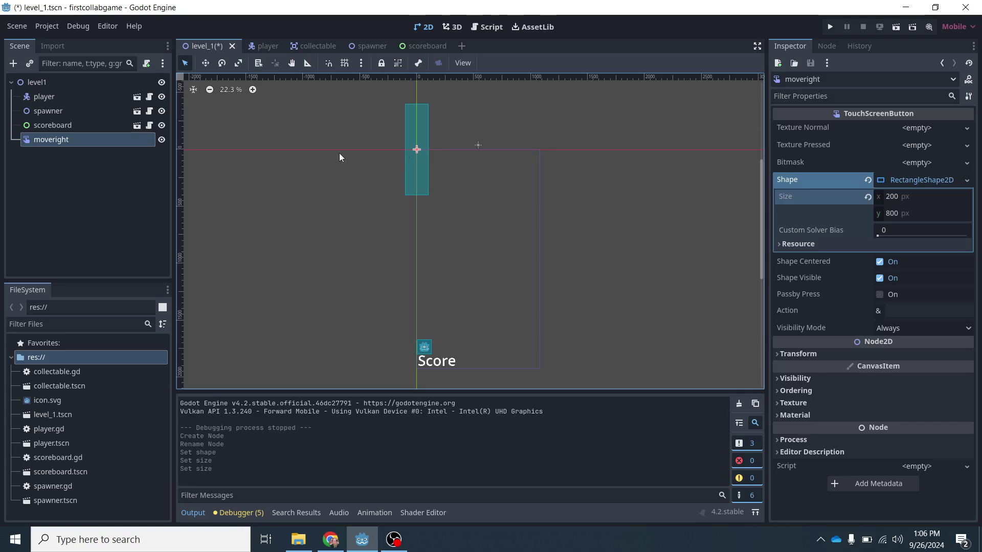
click(416, 149)
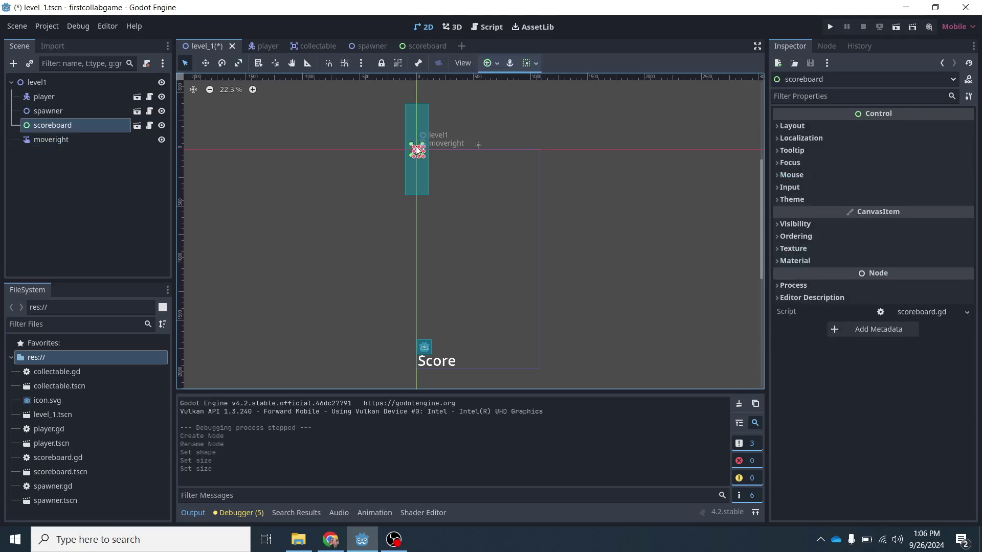
click(205, 63)
drag(416, 156, 413, 211)
key(ctrl+z)
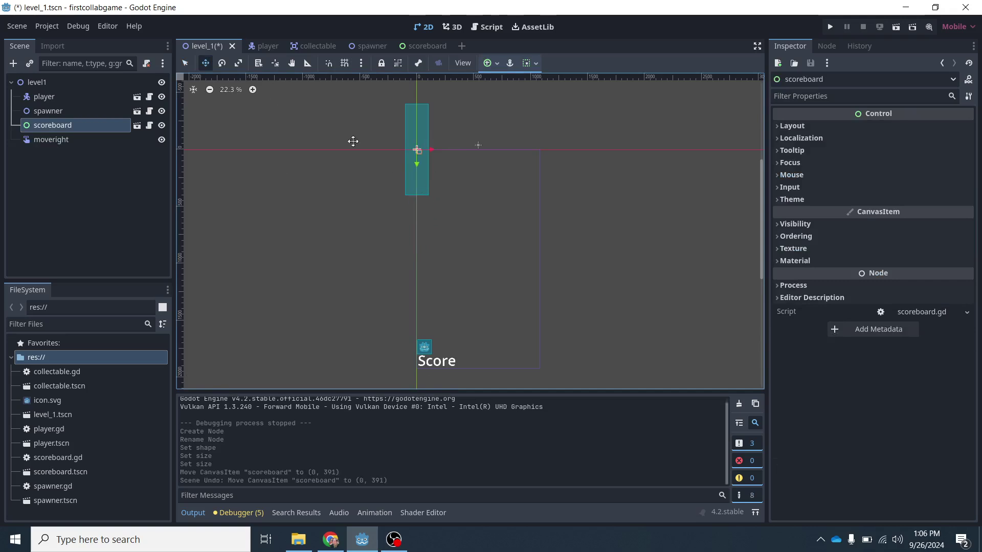
- Move the moveright button down inside the game frame's left edge, to about (103, 920)
click(51, 139)
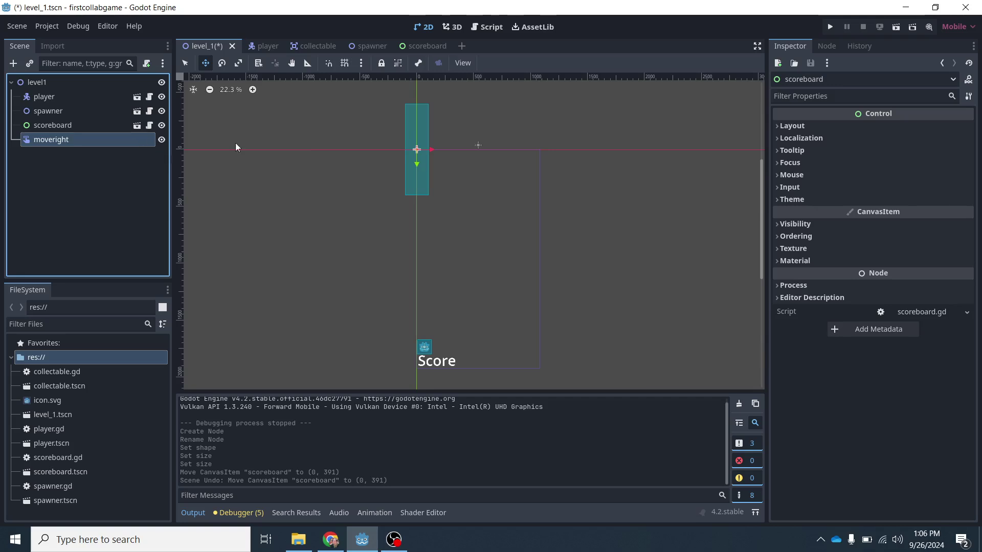
drag(417, 158, 428, 262)
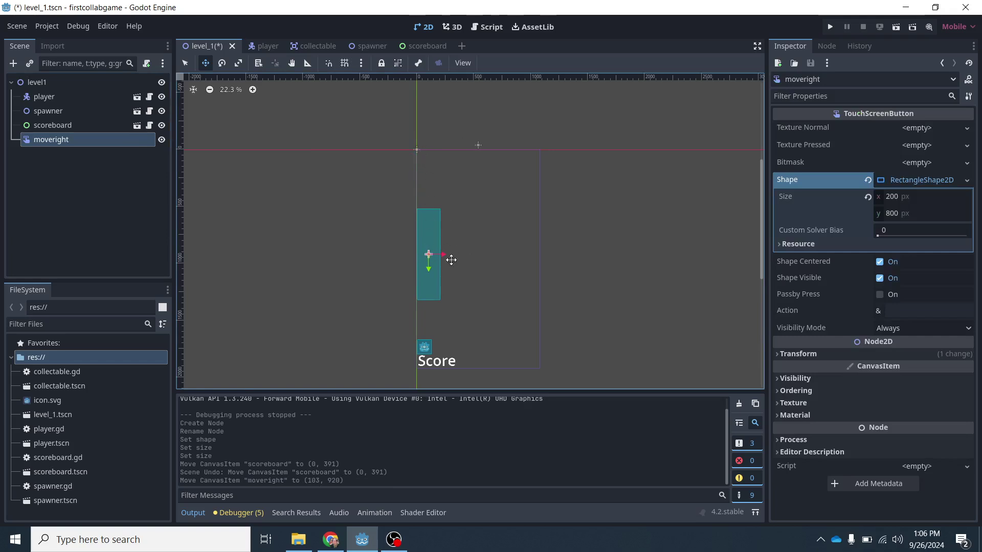
- Move the moveright button up along the frame's left edge to about (103, 839) and view its Texture Normal options
drag(433, 281, 432, 271)
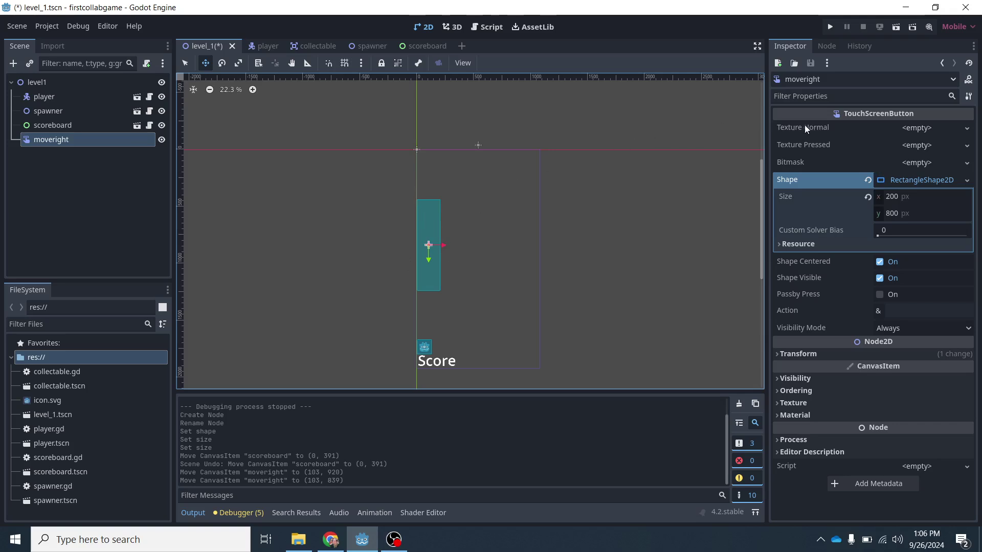
click(930, 127)
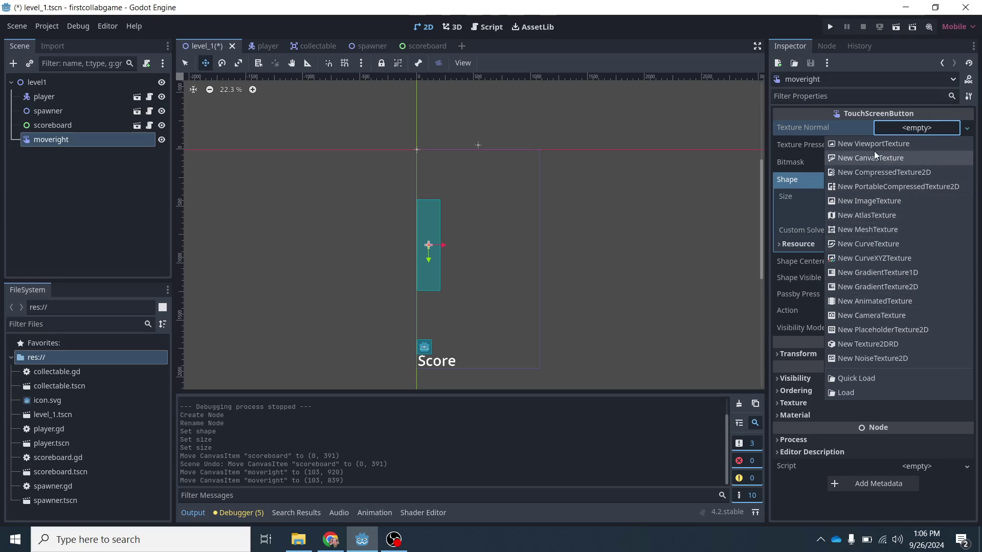
click(609, 212)
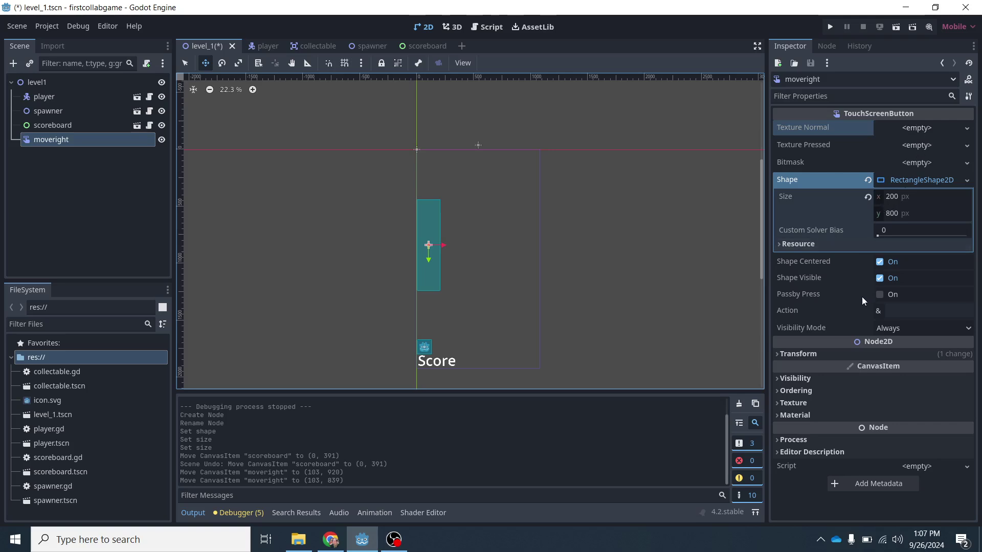
- Check the project's Input Map for the action names that the moveright button can trigger
click(898, 311)
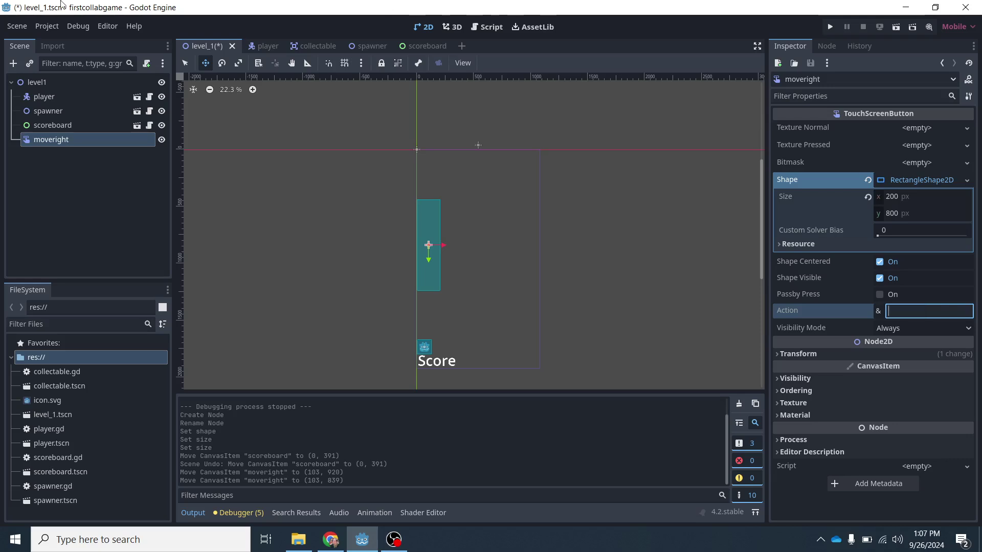
click(41, 28)
click(53, 42)
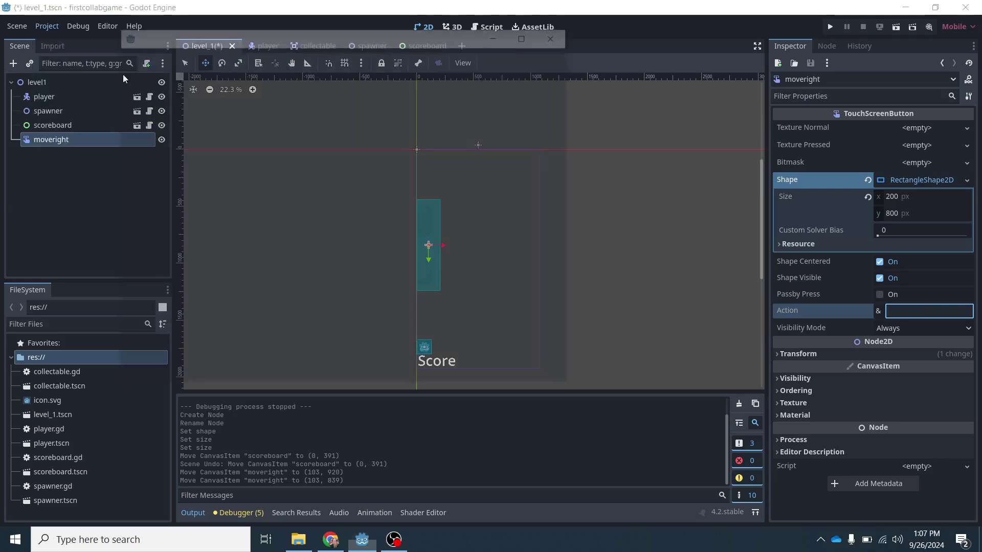
click(189, 55)
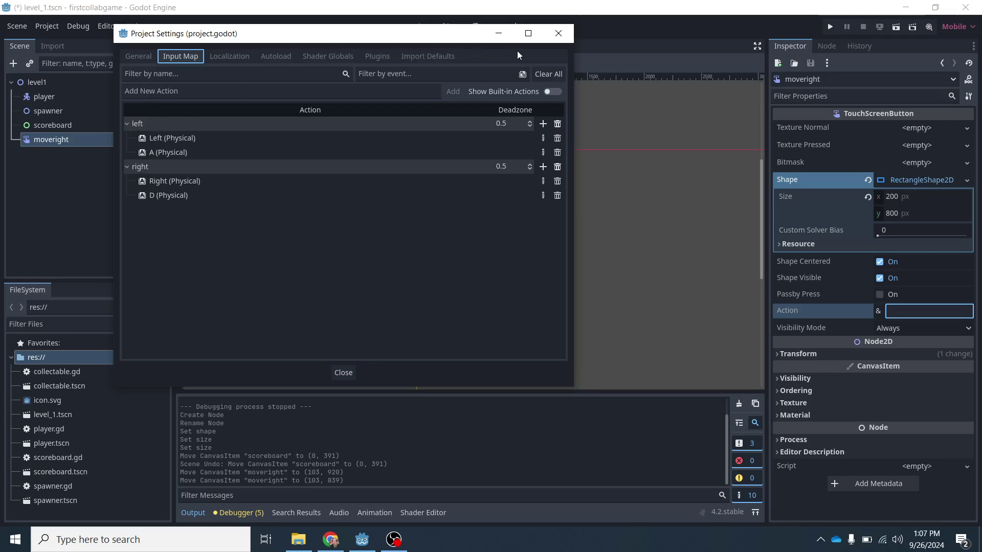
click(563, 36)
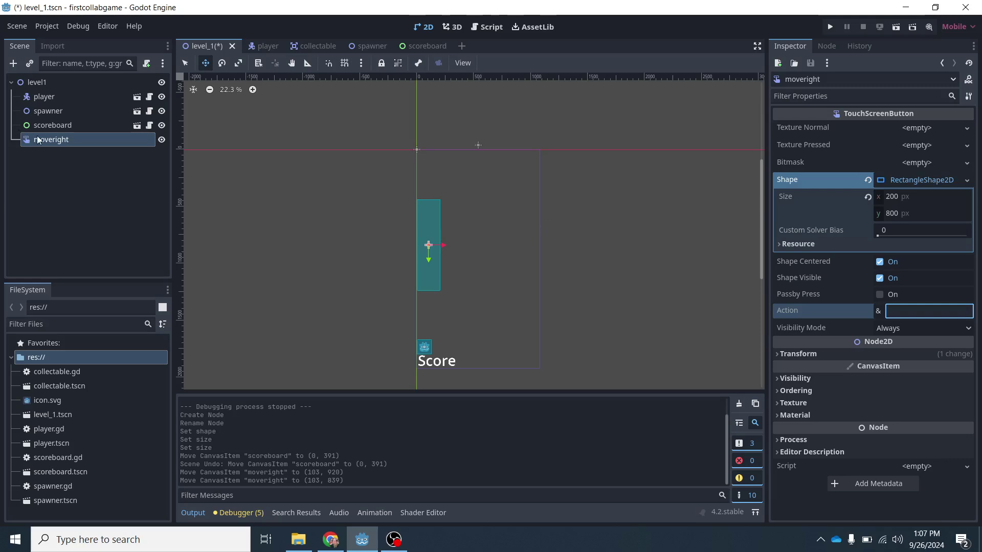
- Move the moveright button to the game frame's right edge, about (974, 817), and set its action to right
drag(428, 275, 524, 272)
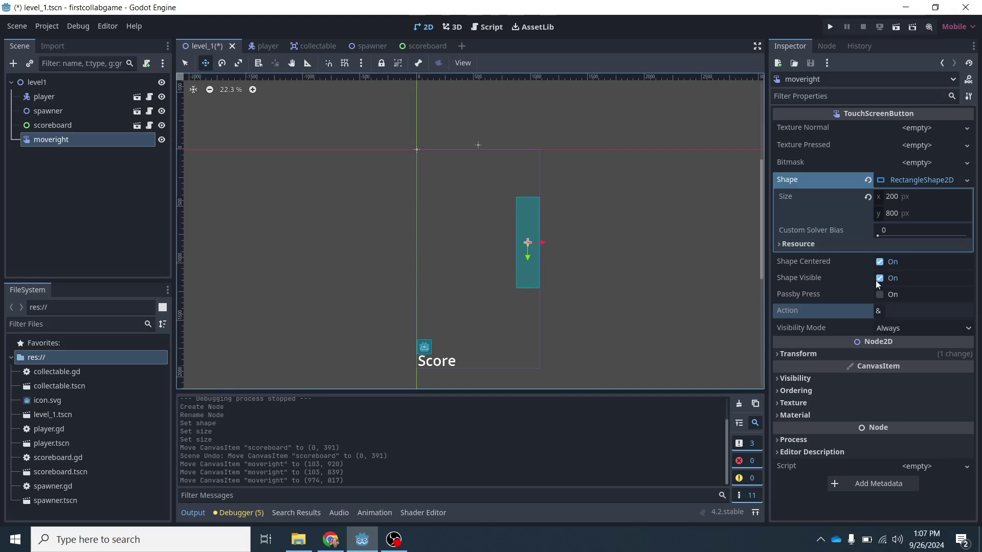
click(903, 312)
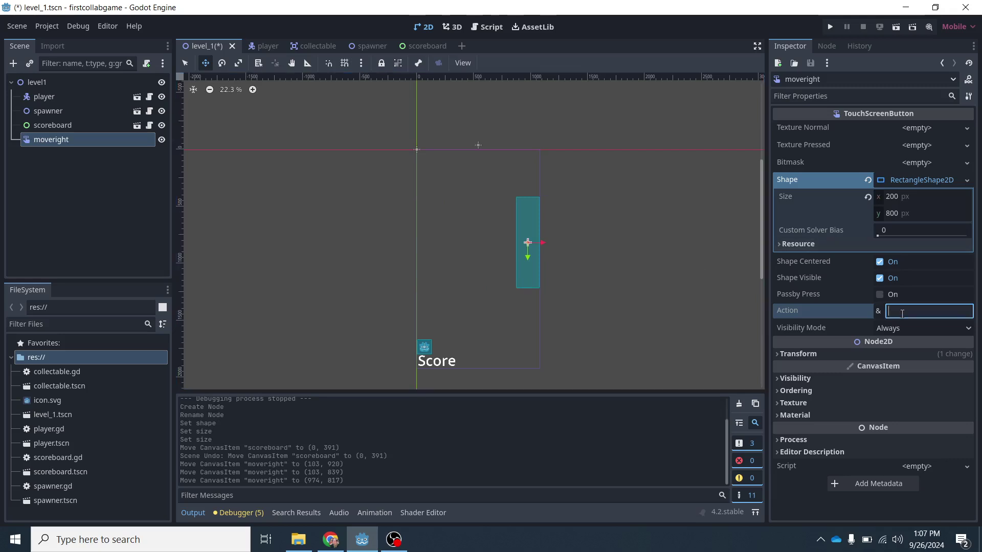
text(right)
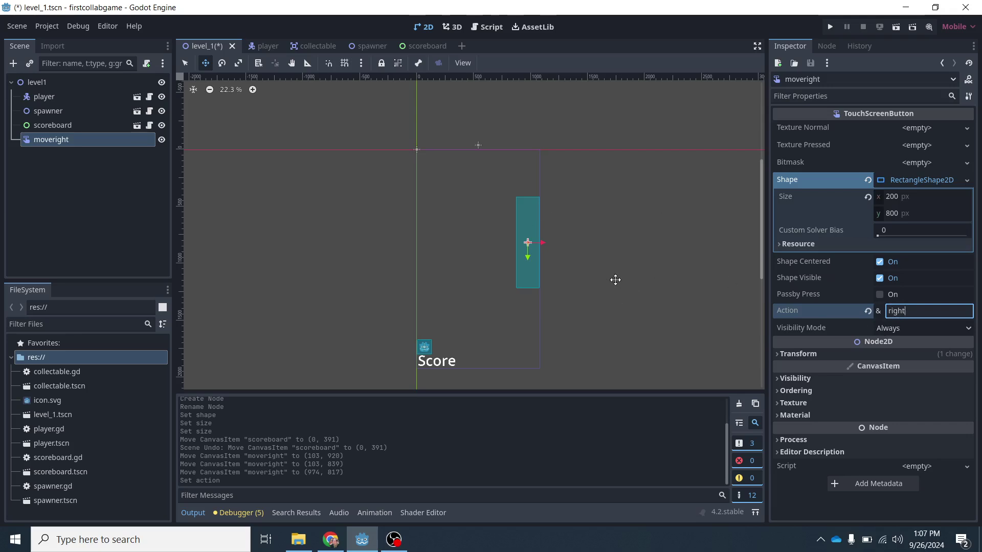
click(123, 193)
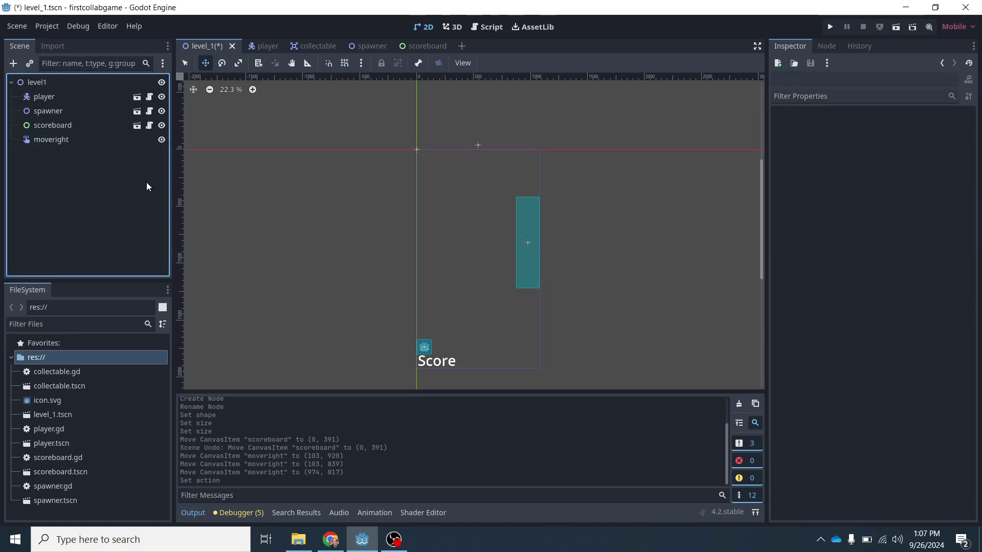
- Duplicate the moveright node in the level1 scene
click(73, 139)
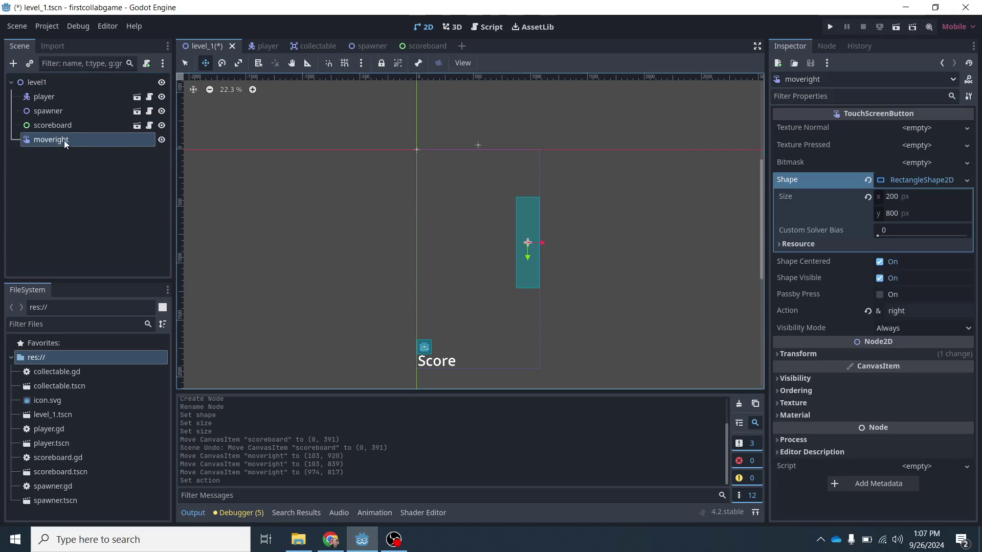
right_click(45, 140)
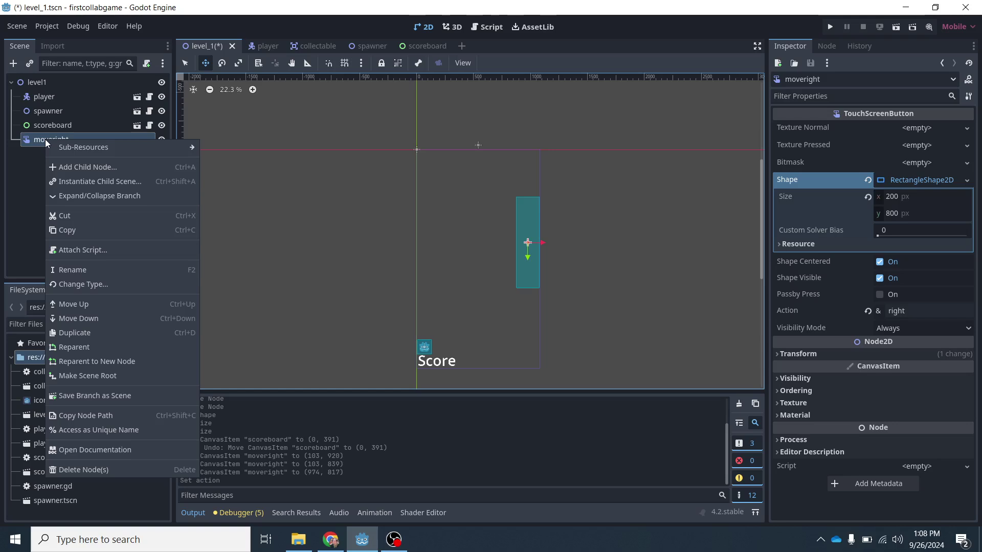
click(73, 318)
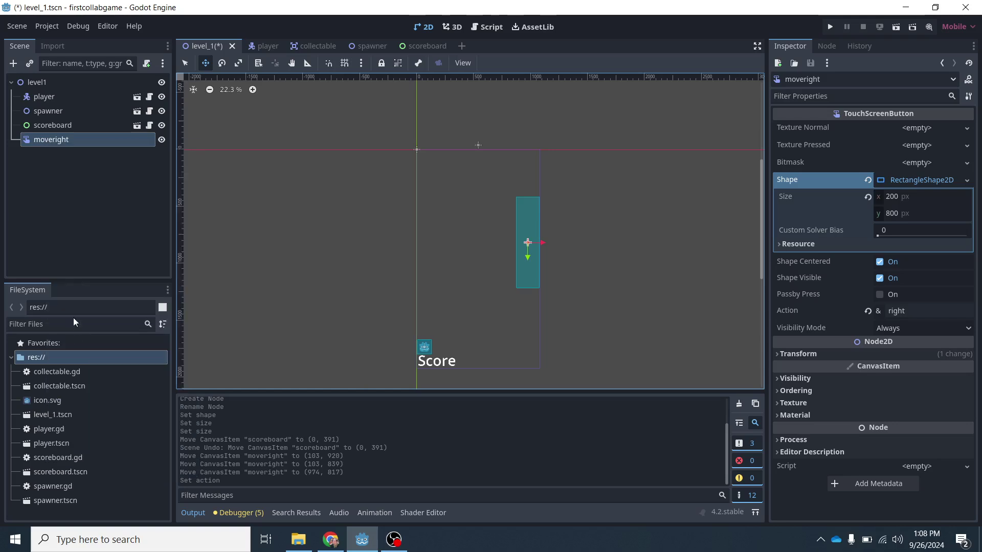
key(ctrl+d)
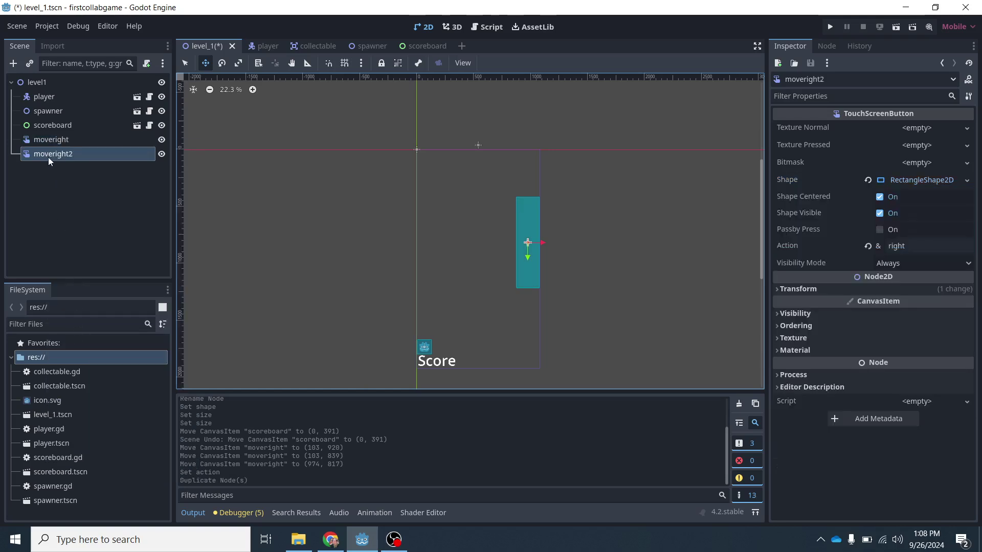
- Rename the duplicated touch button node to moveleft
click(66, 155)
click(67, 154)
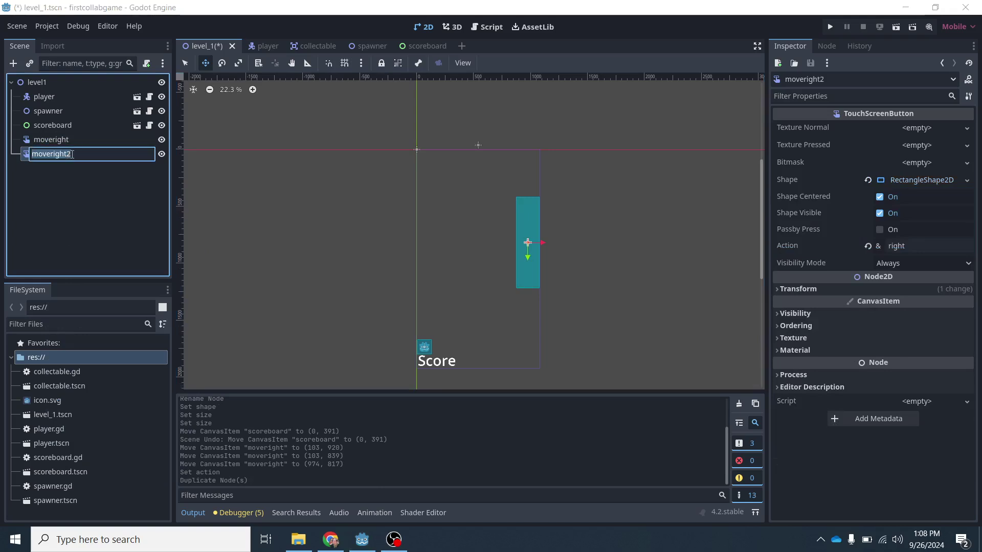
click(73, 154)
key(BackSpace)
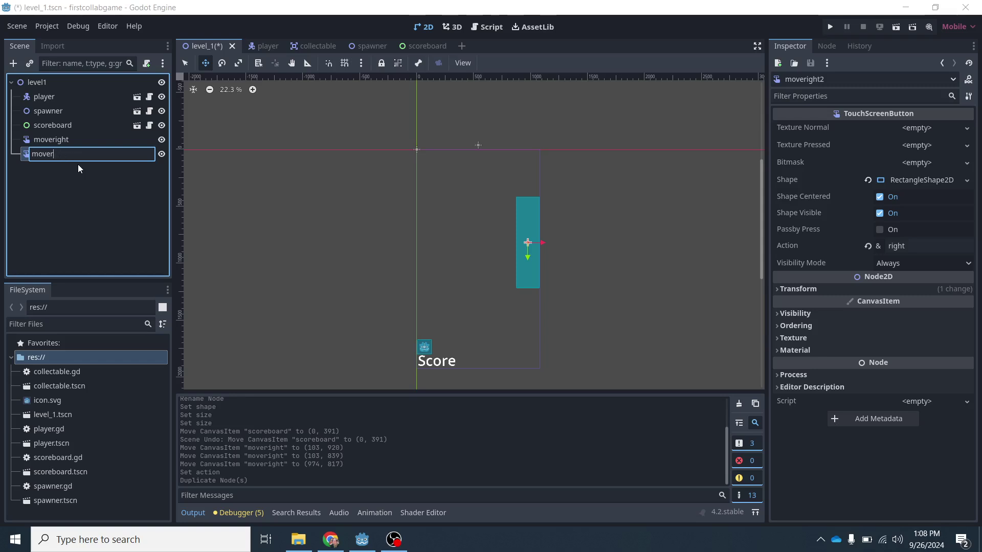
text(left)
key(Return)
- Set the action of the moveleft button to left
click(916, 246)
key(BackSpace)
key(BackSpace)
key(BackSpace)
key(BackSpace)
key(BackSpace)
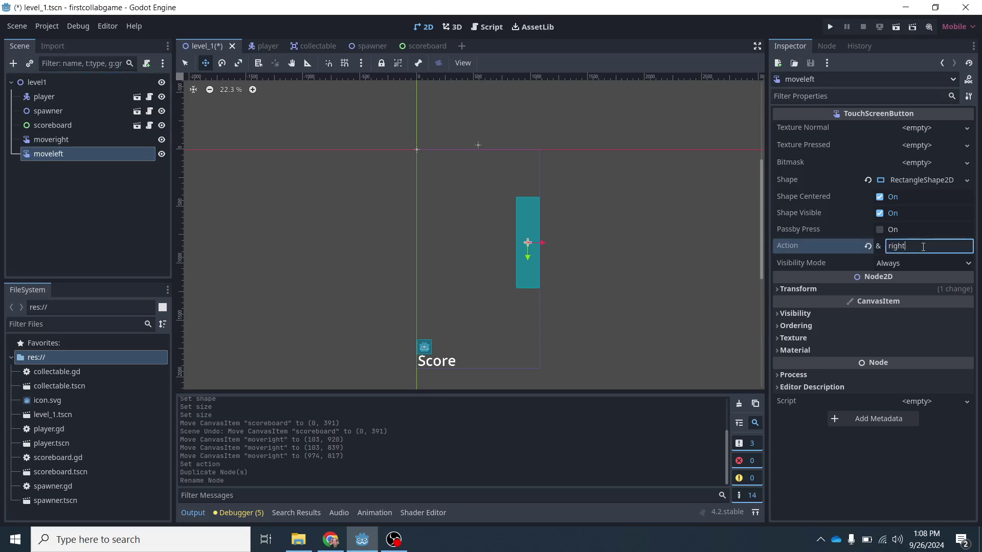
text(left)
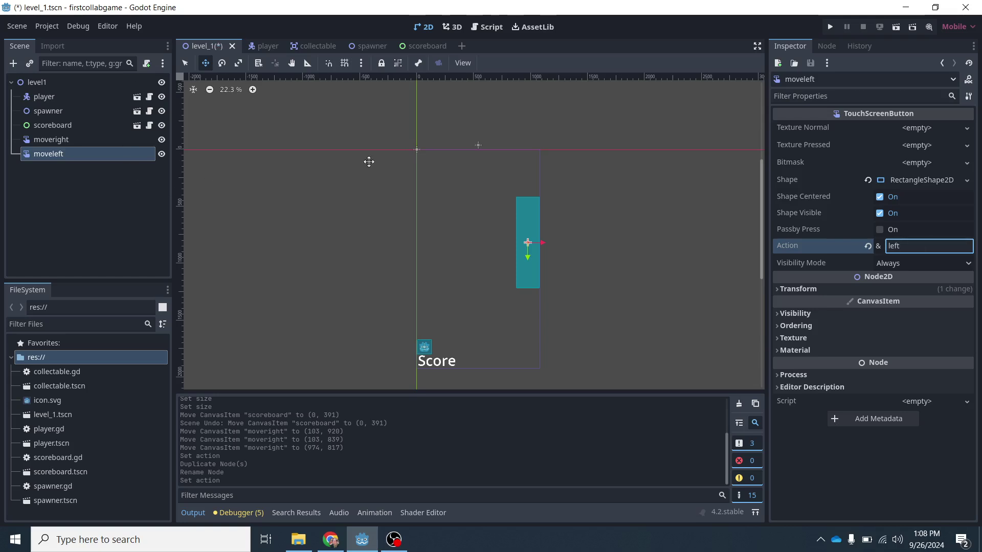
- Move the moveleft button to the game frame's left edge, about (94, 808), and look over its visibility properties
drag(531, 269, 431, 268)
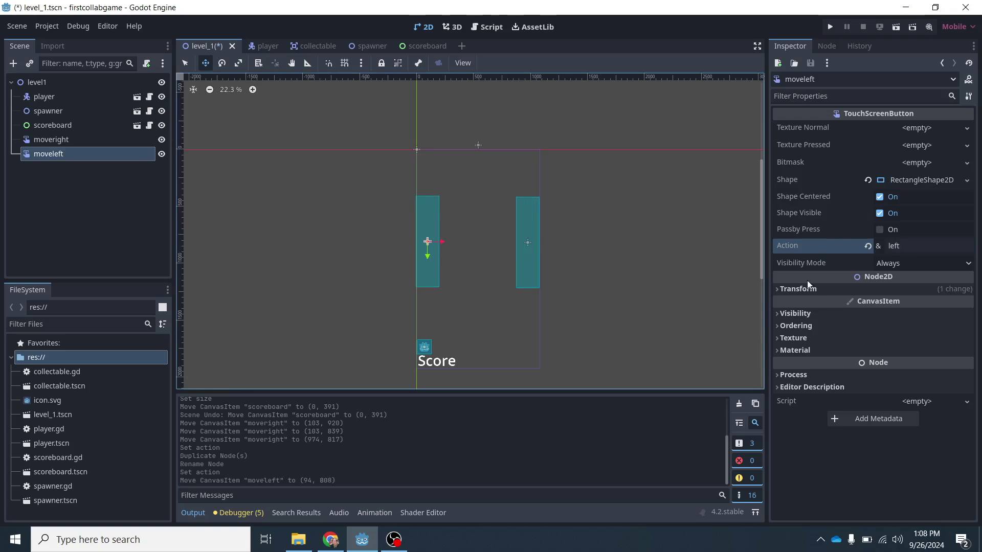
click(776, 314)
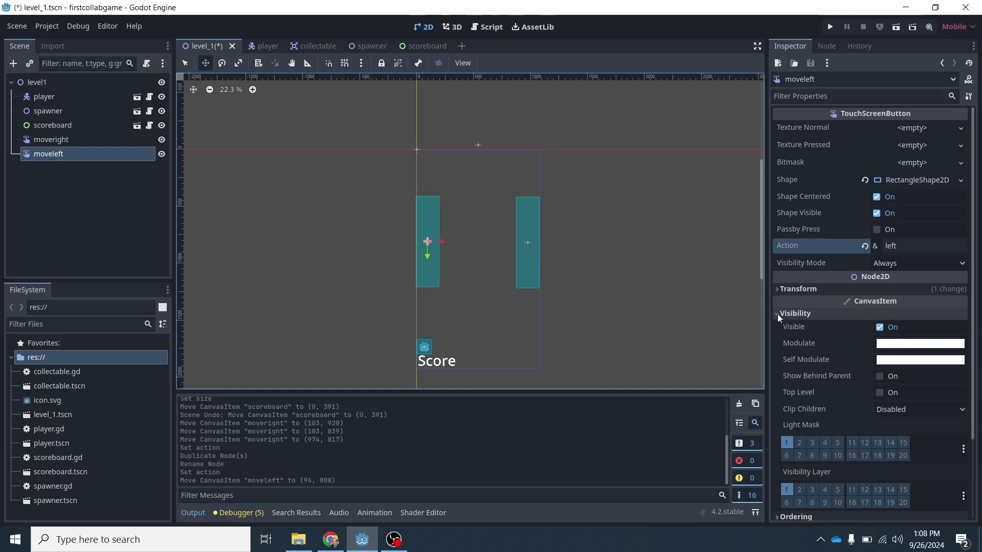
click(778, 313)
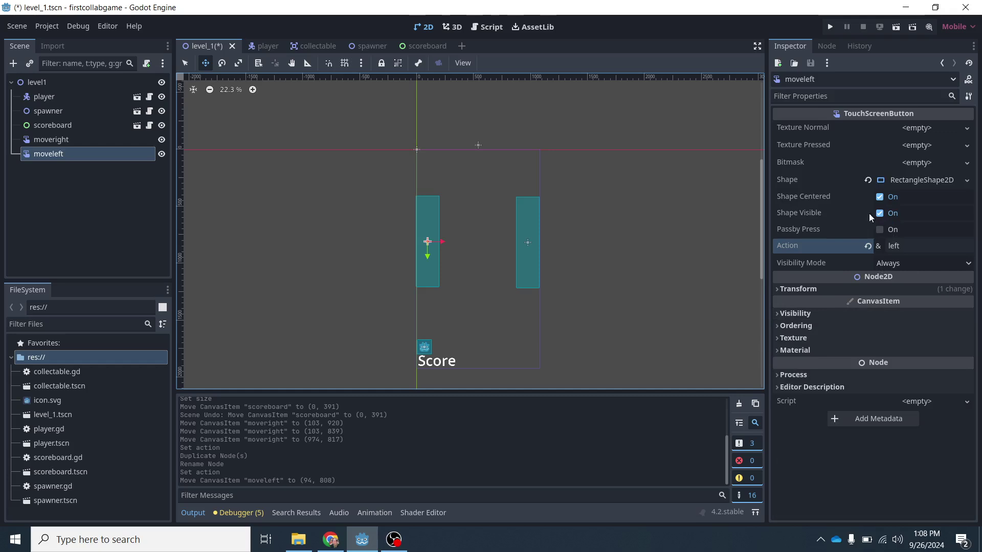
- Switch to select mode and compare the properties and actions of the moveleft and moveright buttons
click(185, 62)
click(515, 253)
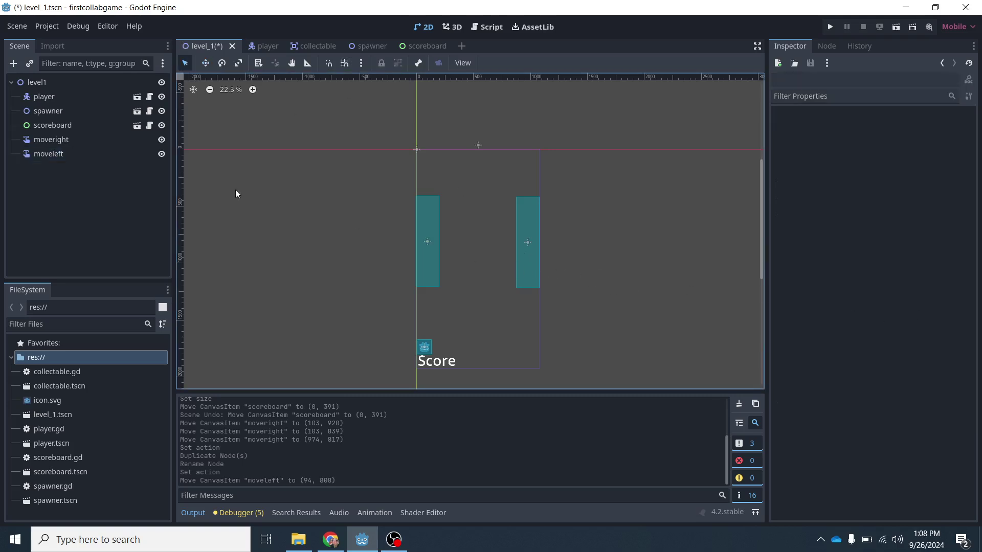
click(53, 151)
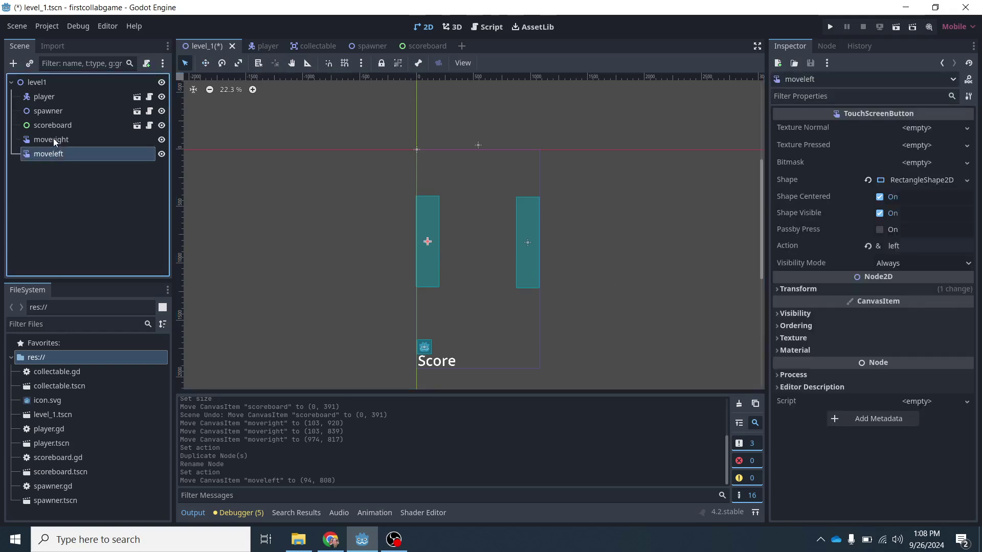
click(53, 139)
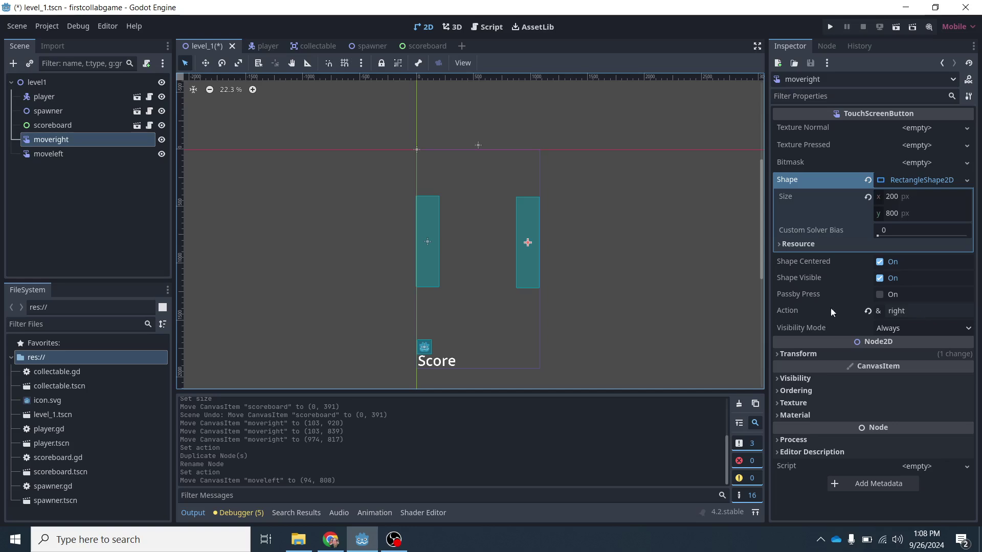
click(58, 153)
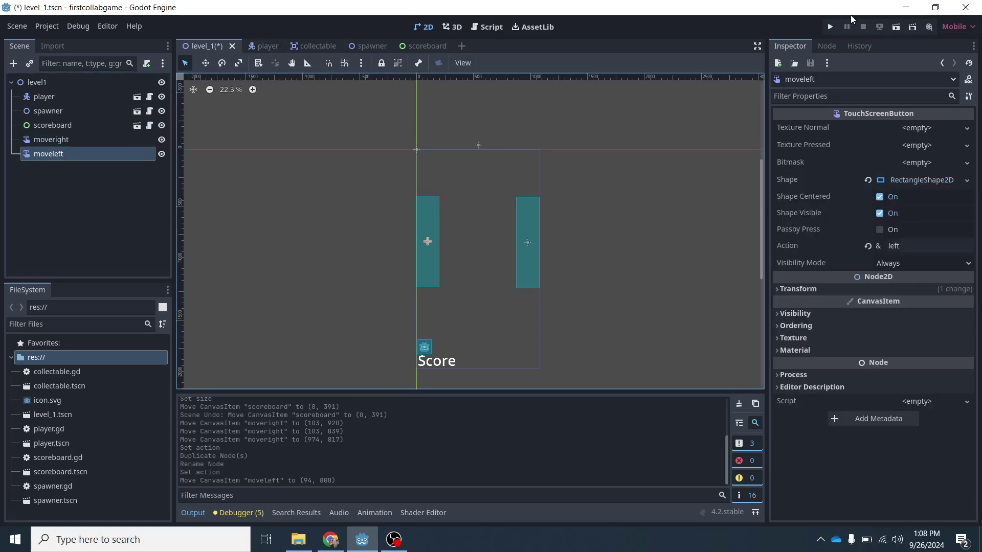
- Run the current level_1 scene and bring its game window to the front
click(895, 27)
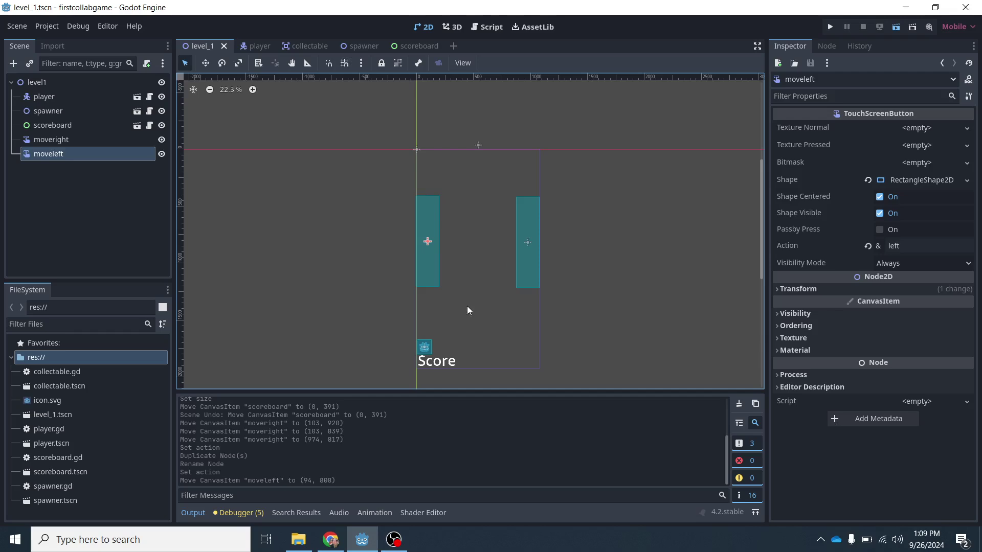
mouse_move(358, 543)
click(362, 445)
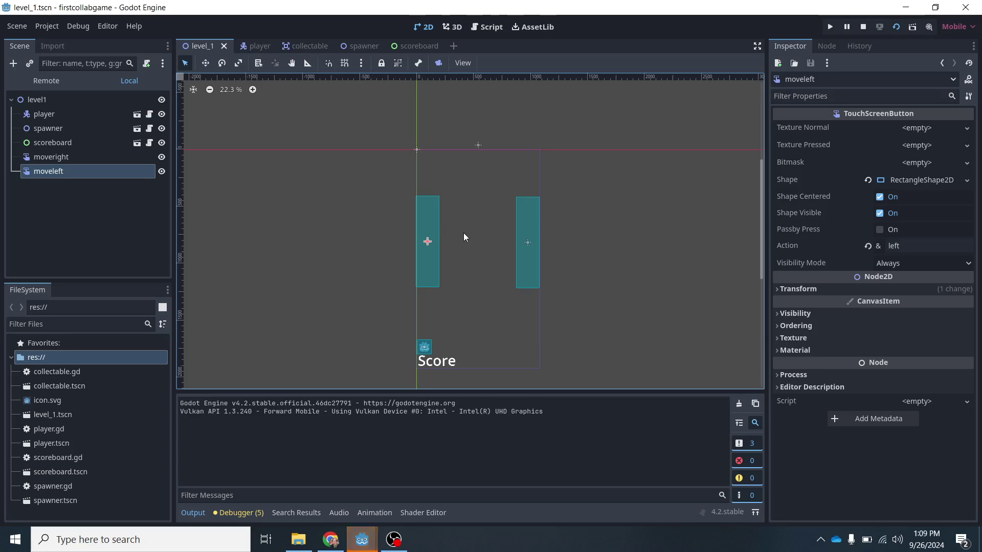
mouse_move(362, 540)
click(447, 455)
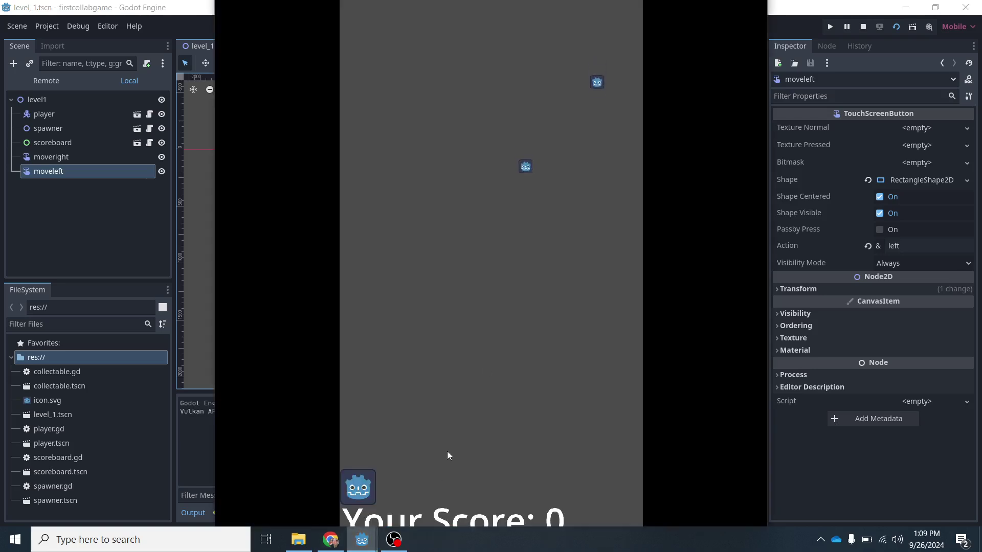
- Playtest the running scene by moving the player right and left to catch the falling collectables
key(Right)
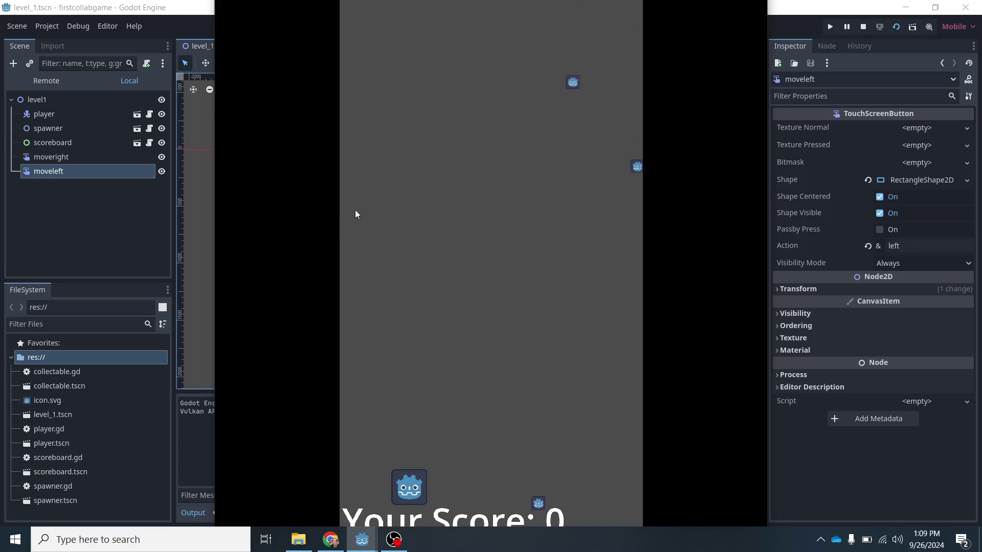
key(Right)
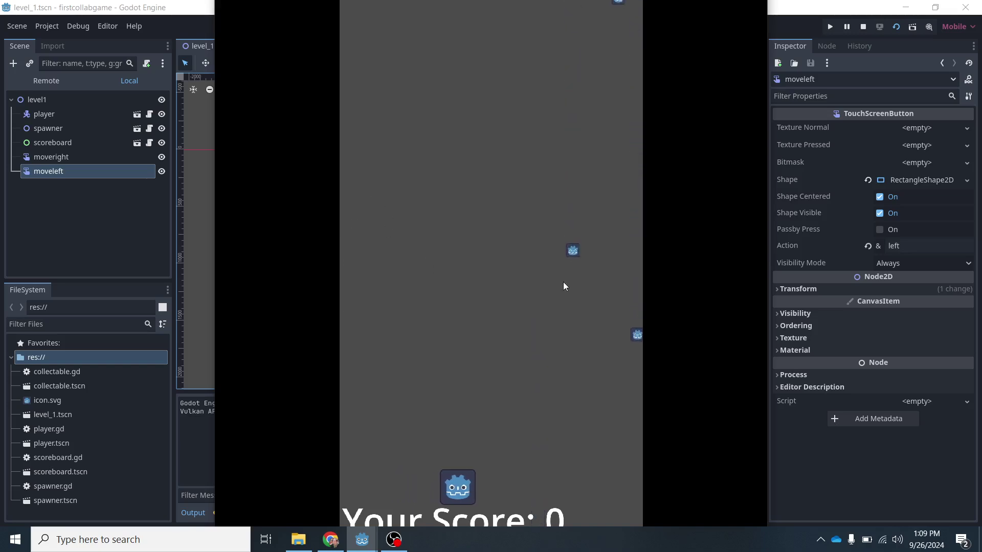
key(Right)
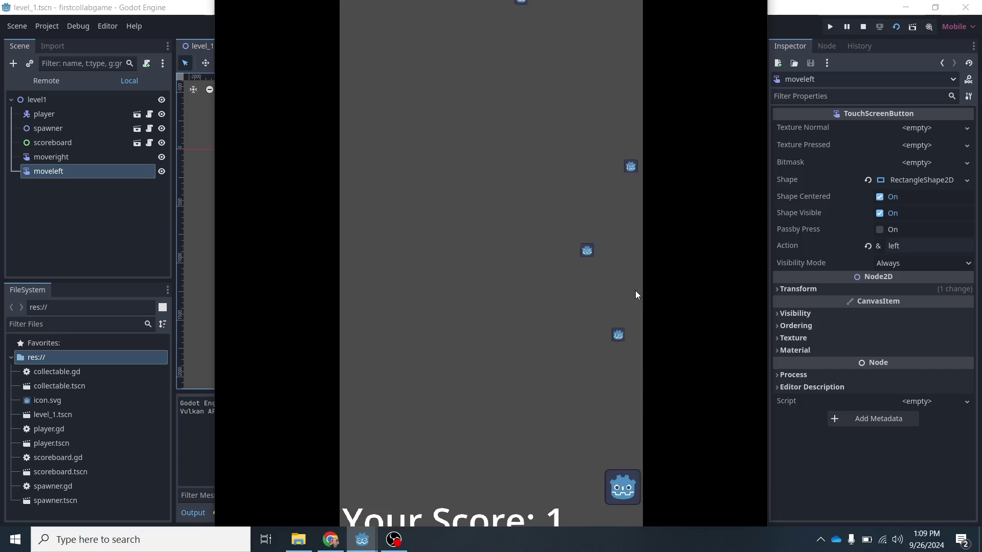
key(Left)
key(Right)
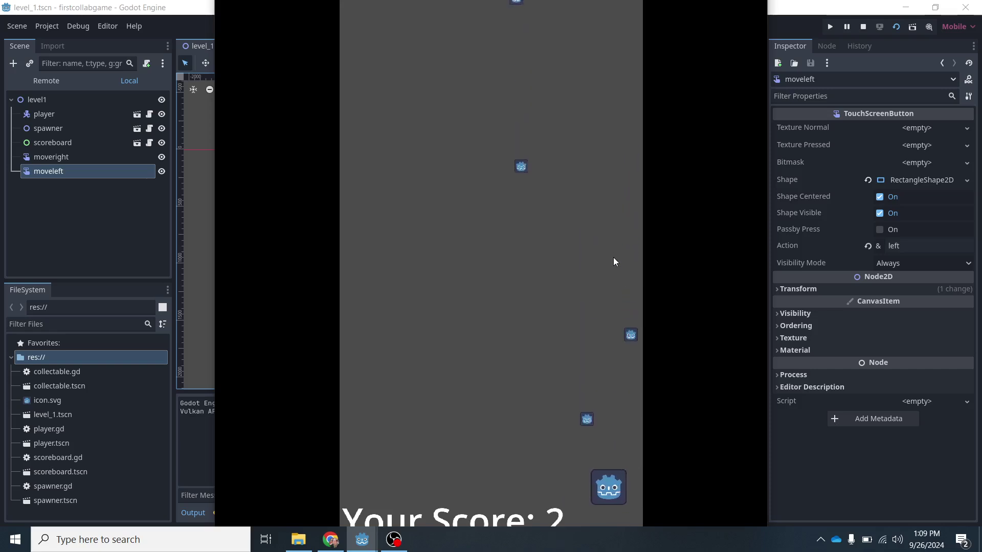
key(Left)
key(Right)
key(Left)
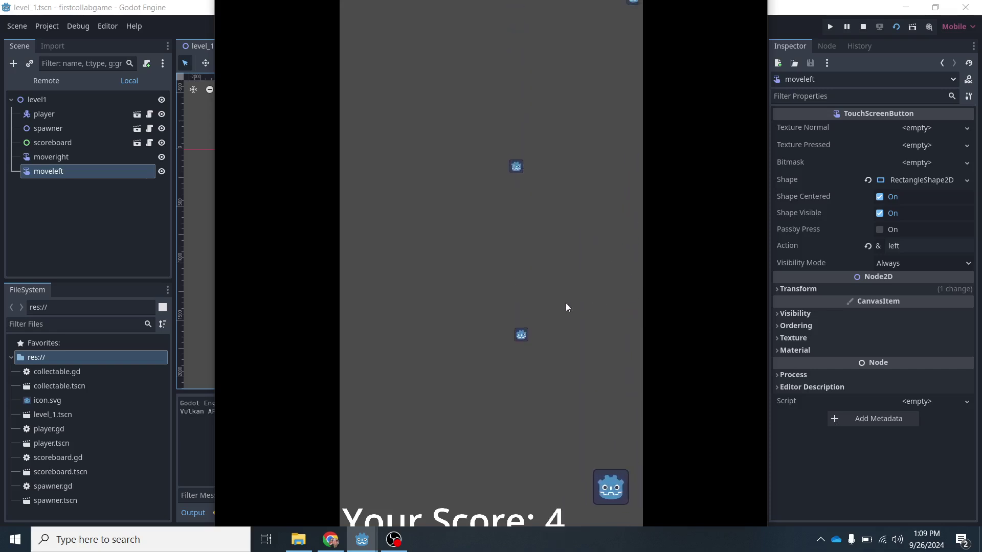
key(Left)
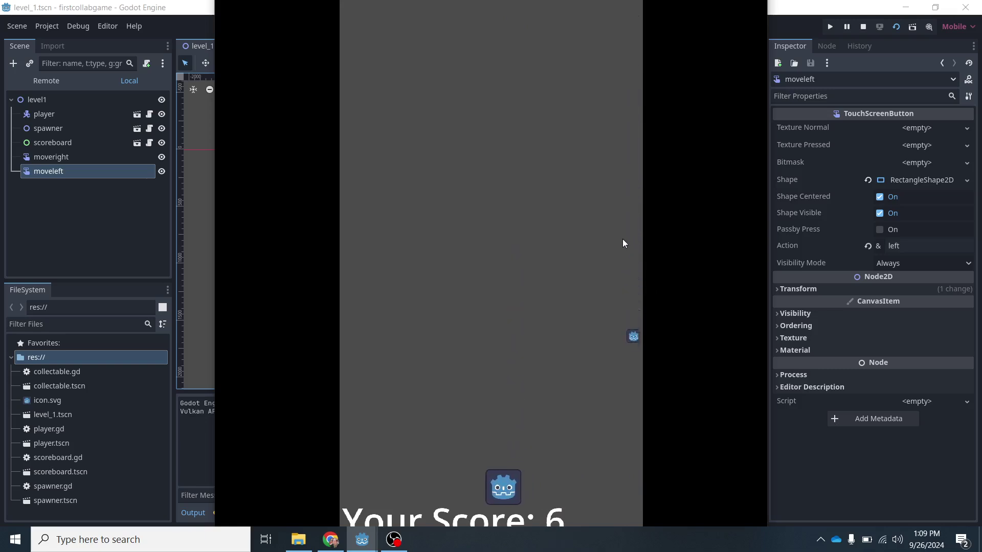
- Leave the running game and enable Emulate Touch From Mouse in the project's Input Devices Pointing settings
key(alt+Tab)
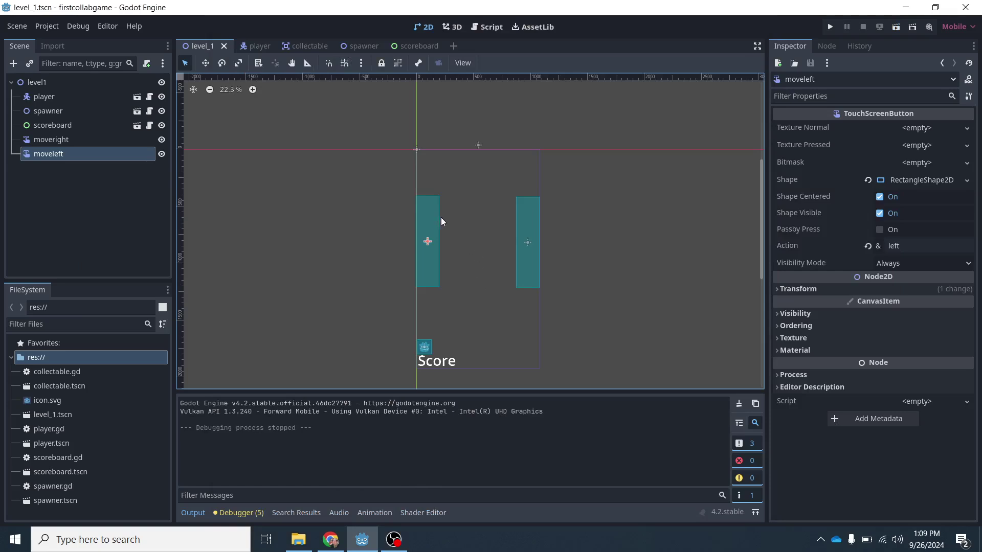
click(47, 26)
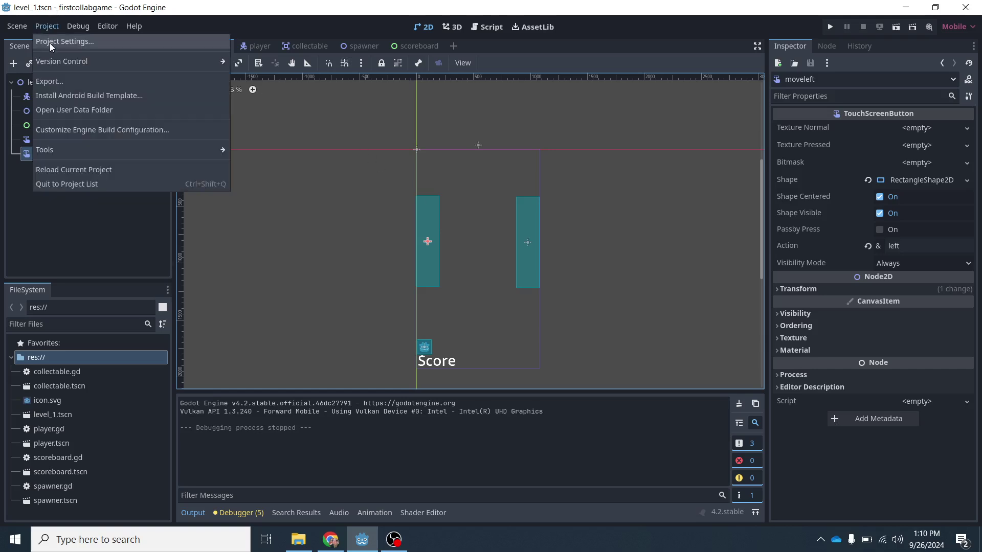
click(50, 43)
click(145, 57)
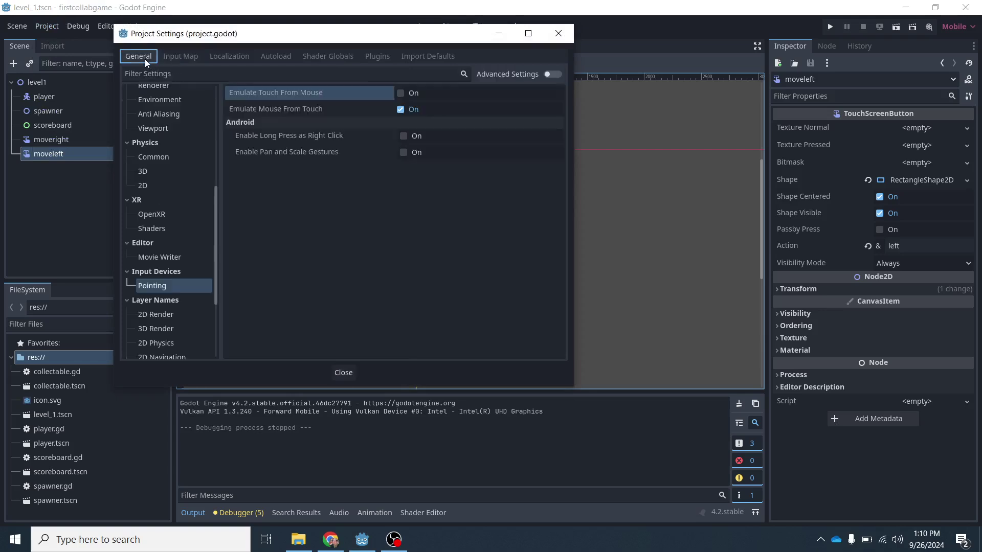
scroll(195, 212, down, 5)
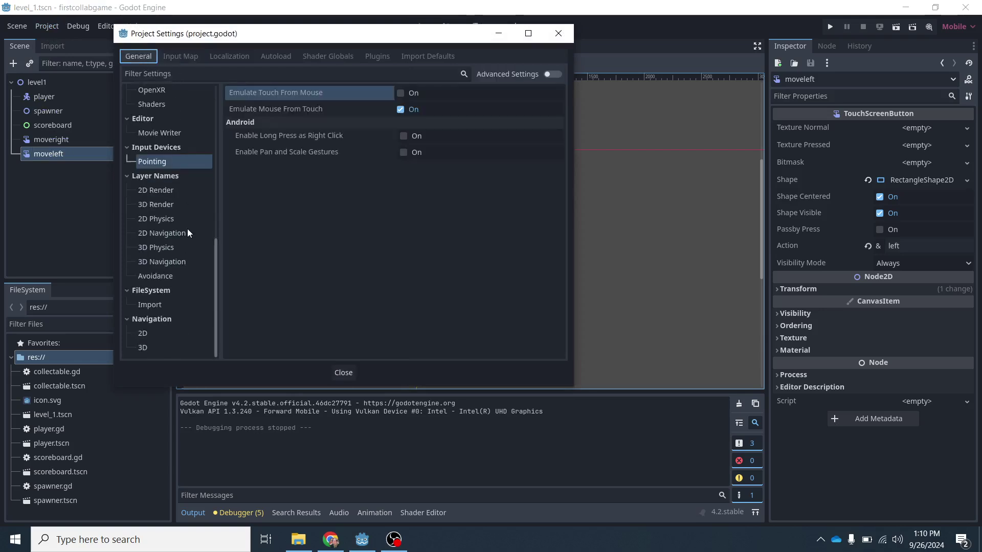
click(152, 161)
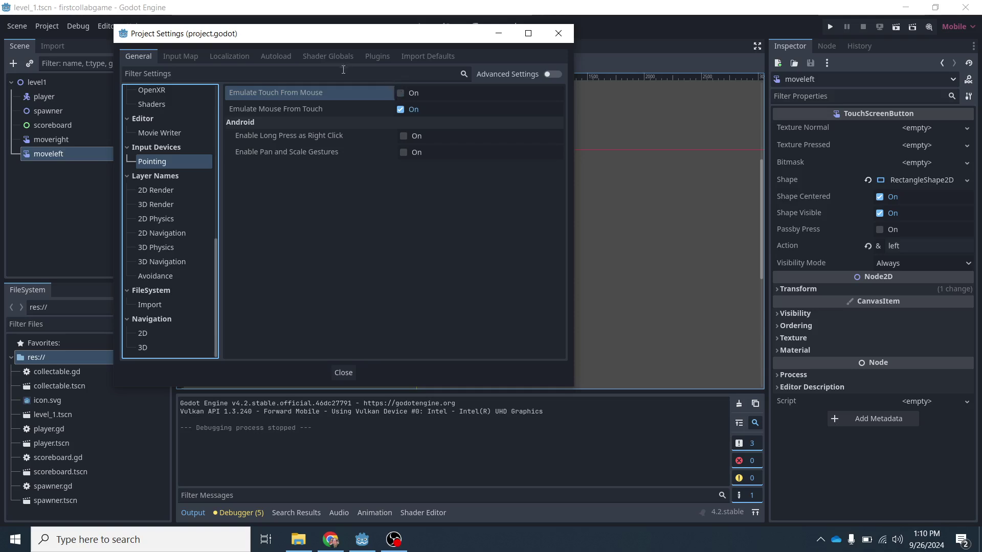
click(400, 92)
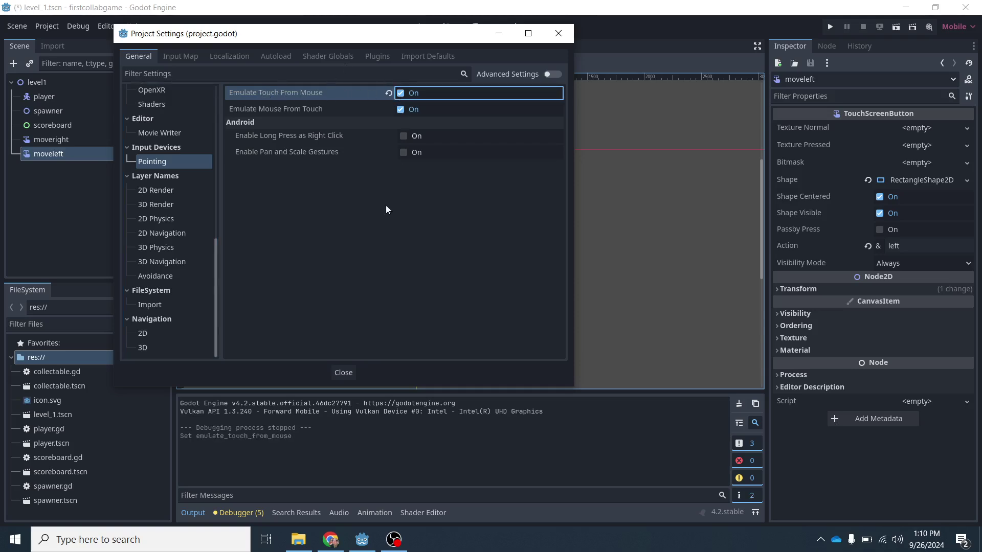
click(343, 372)
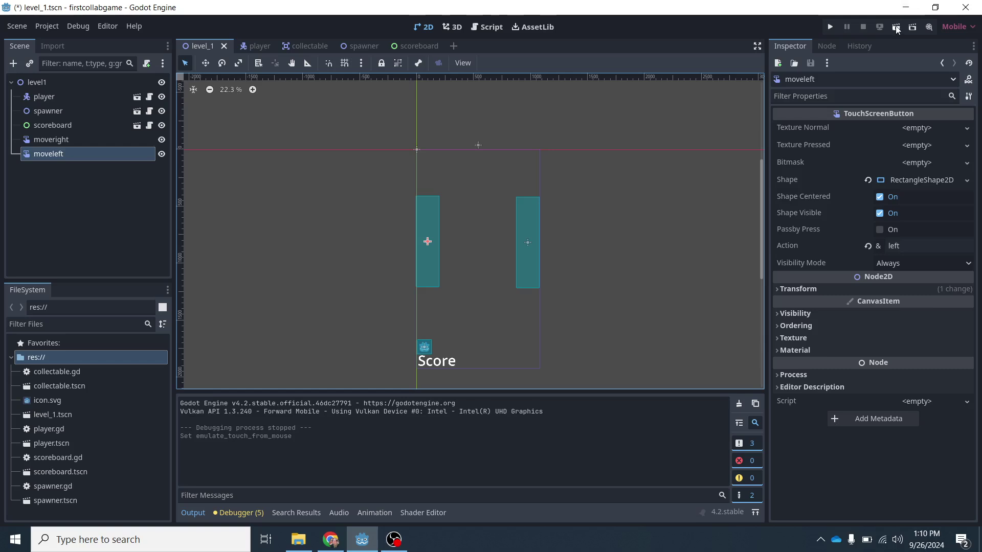
- Run the level_1 scene, test the moveleft and moveright touch areas with the mouse, and return to the editor
click(897, 29)
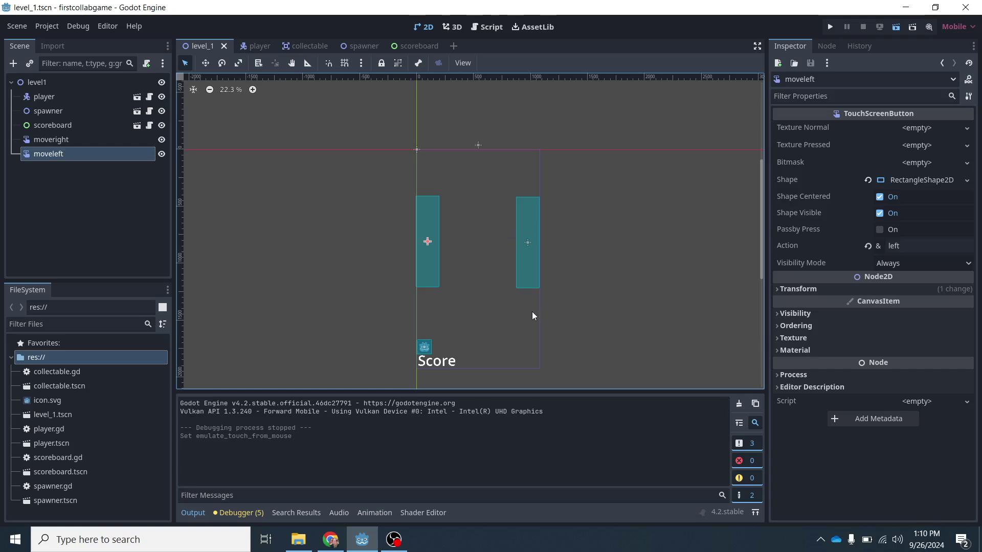
key(F5)
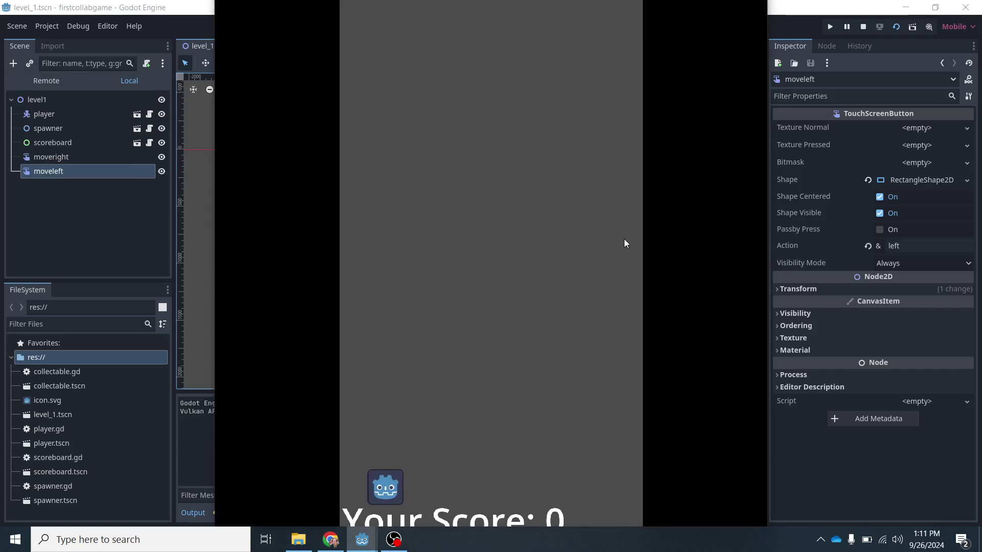
click(366, 250)
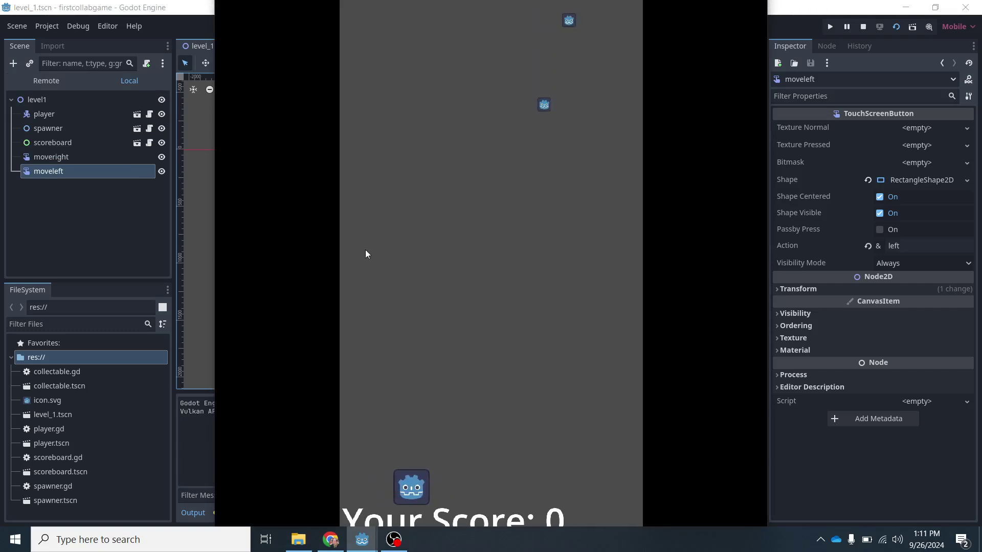
click(627, 246)
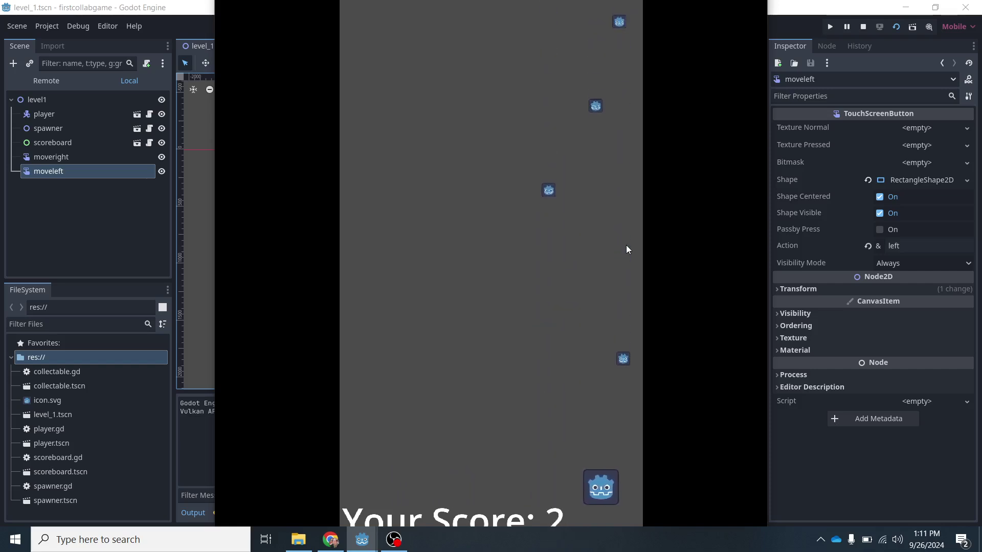
click(352, 228)
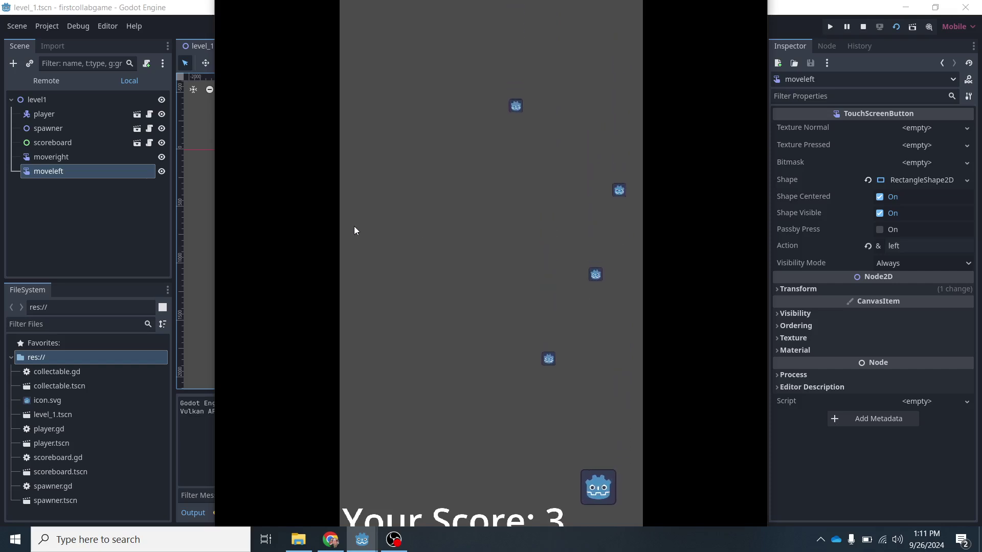
click(369, 227)
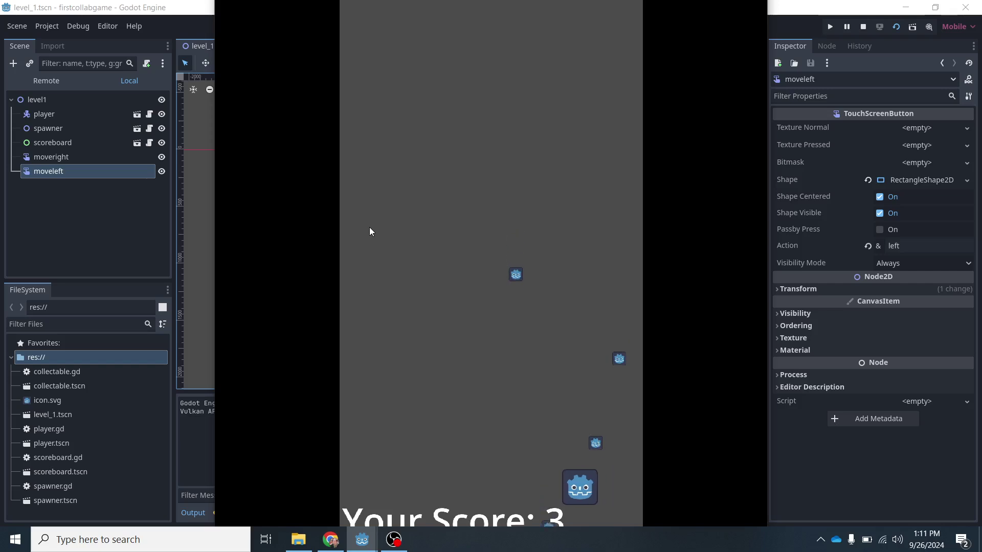
click(370, 227)
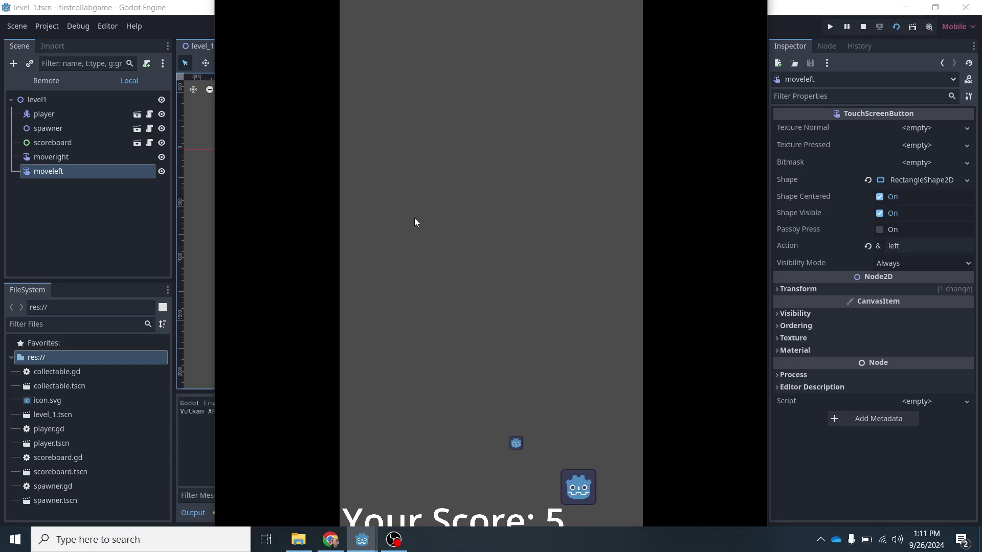
key(alt+Tab)
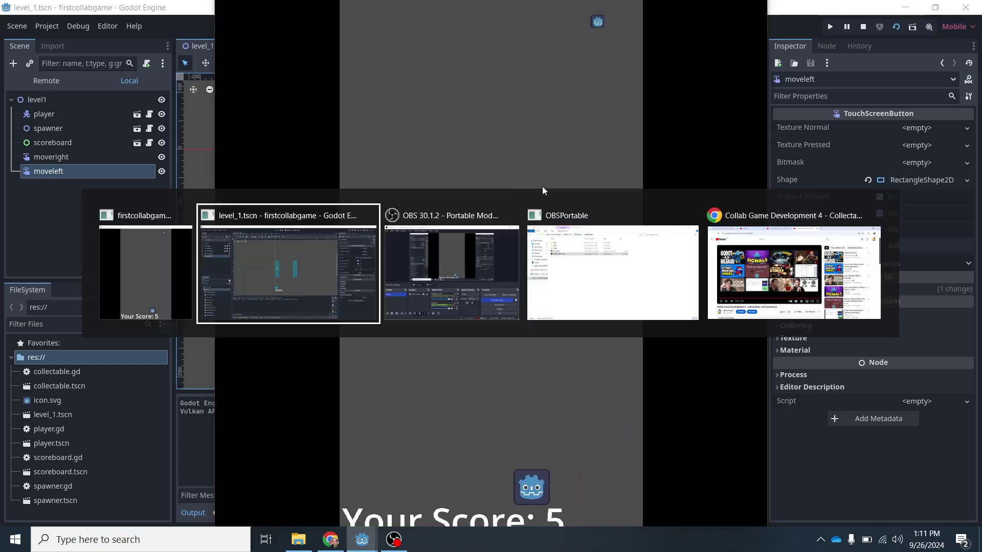
click(271, 223)
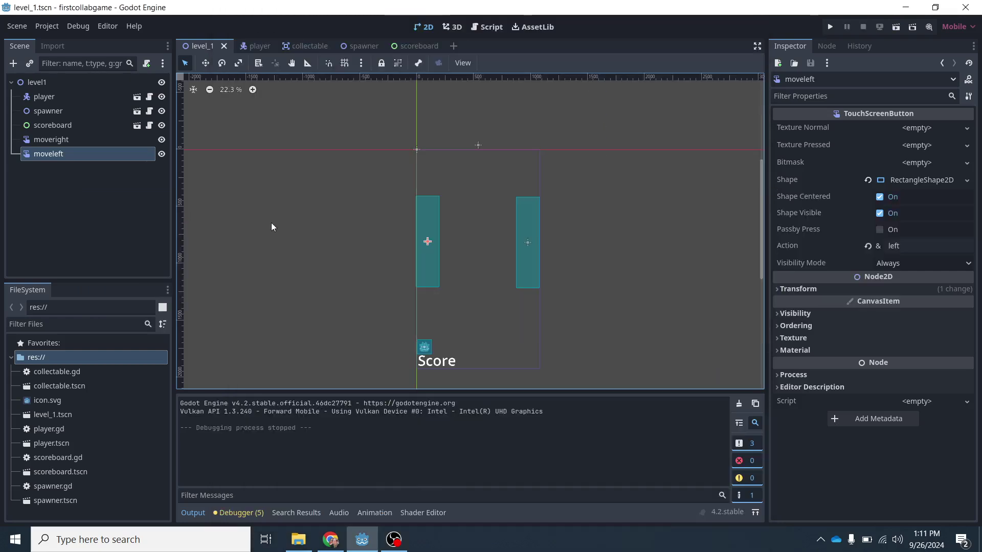
- Look over the available Visibility Mode options of the moveleft button
click(896, 263)
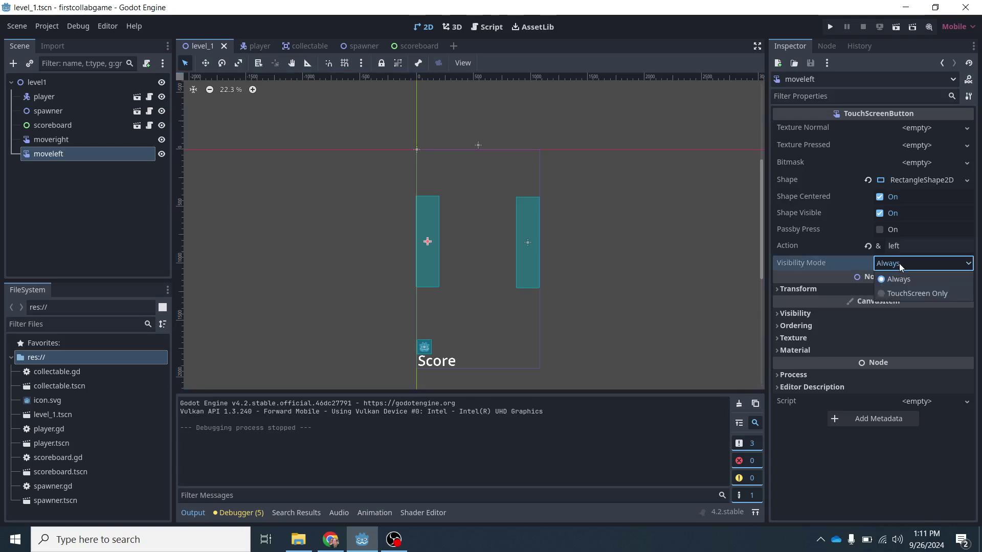
click(898, 264)
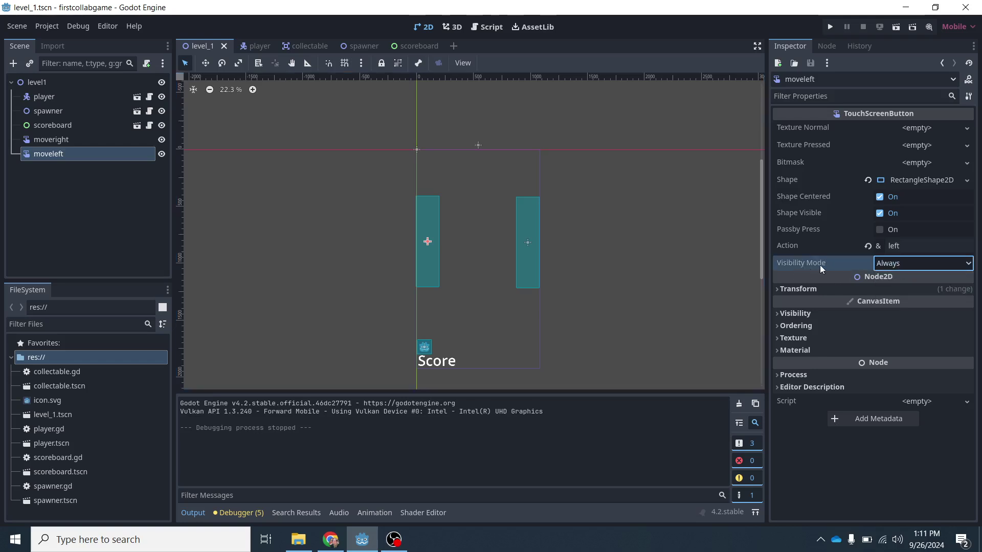
click(900, 265)
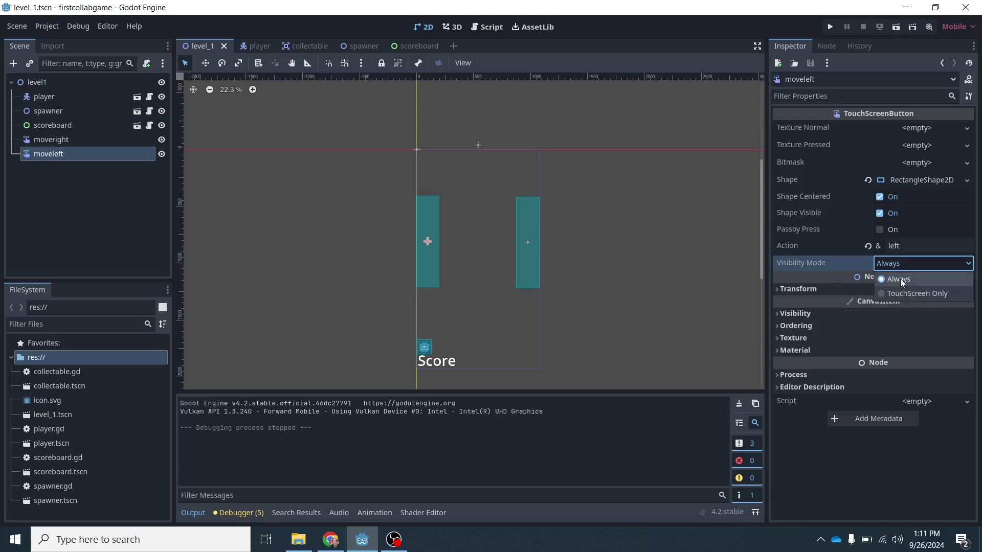
click(907, 262)
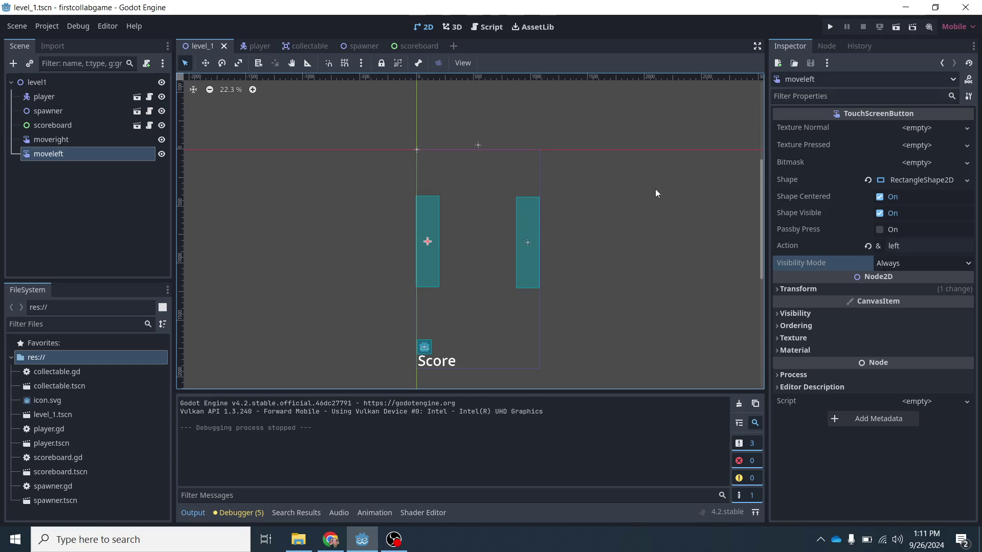
- Give the moveleft button a new ImageTexture as its normal texture and replace it with icon.svg
click(452, 176)
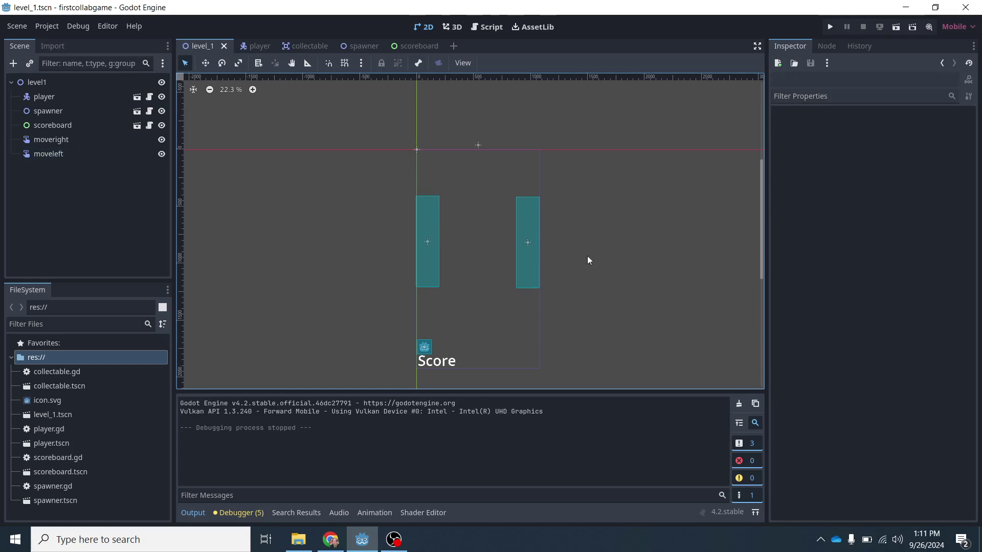
click(34, 139)
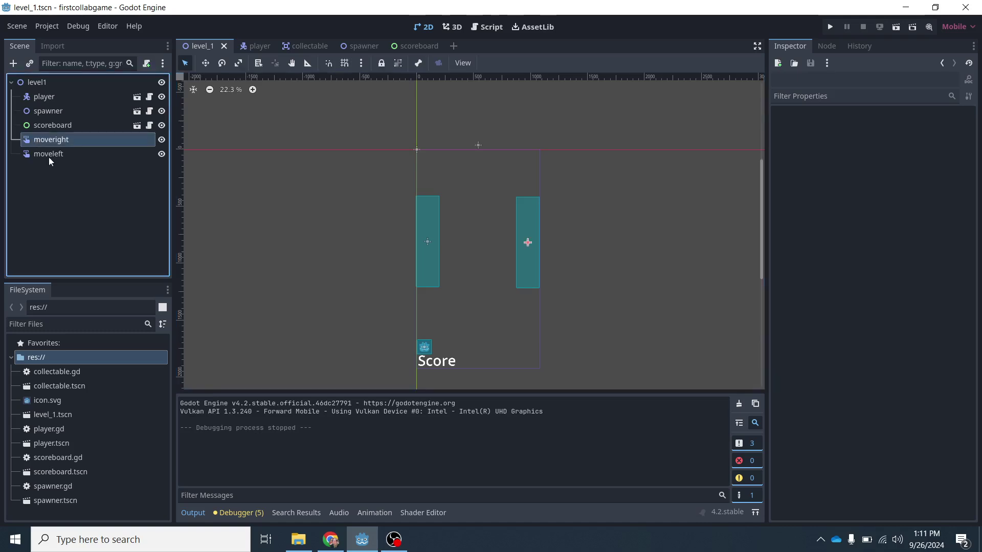
click(428, 217)
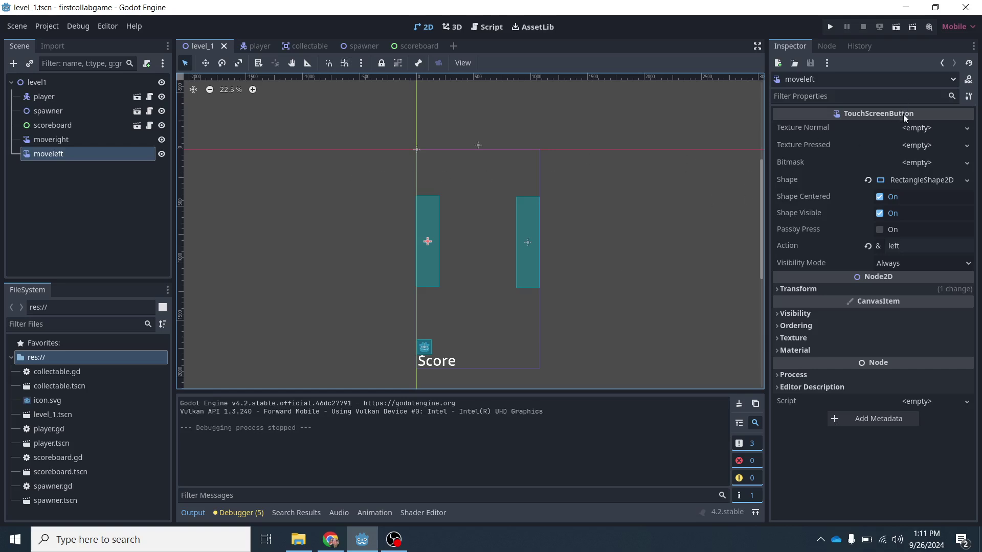
click(912, 130)
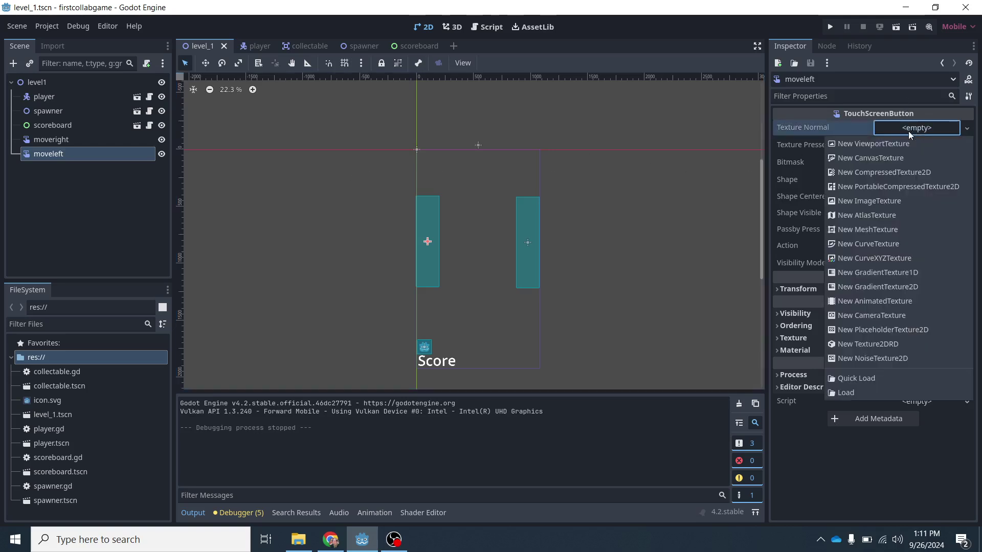
click(867, 201)
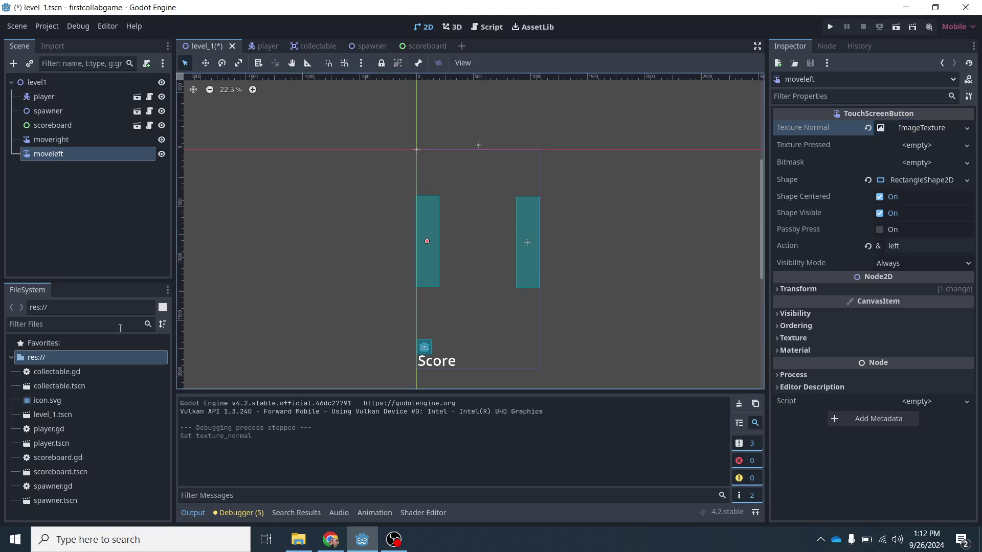
drag(28, 401, 915, 132)
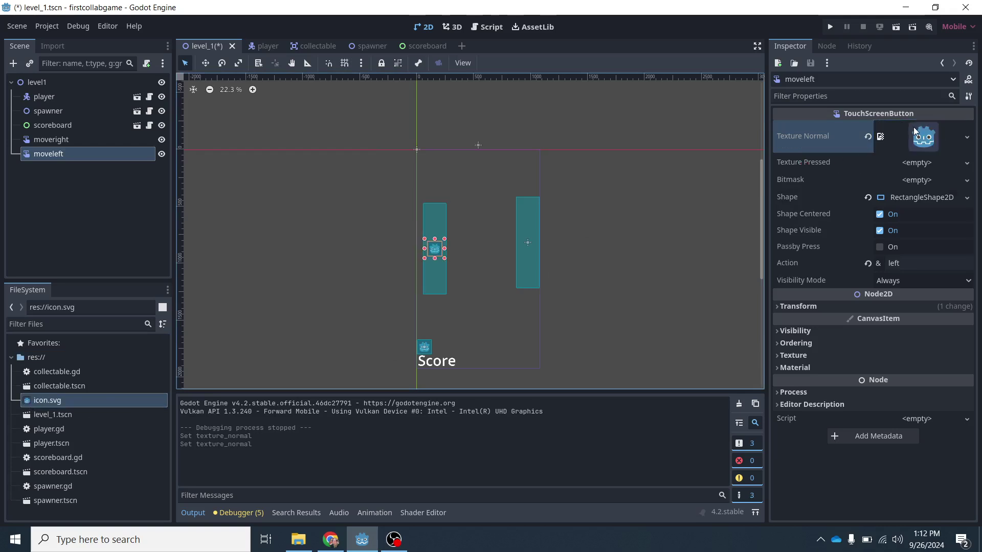
- Move the textured moveleft button to about (38, 756) so its touch area meets the game frame's left edge
scroll(448, 247, up, 3)
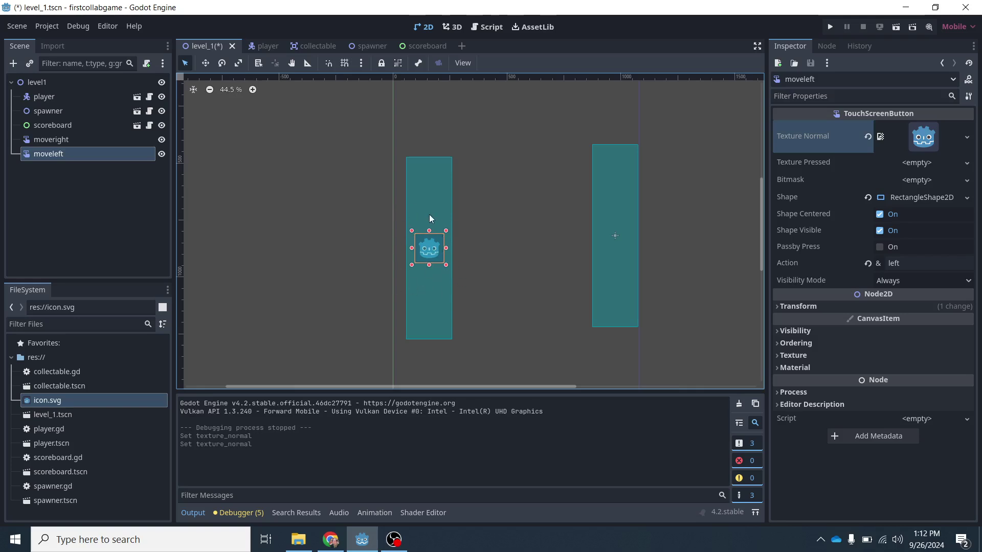
click(96, 177)
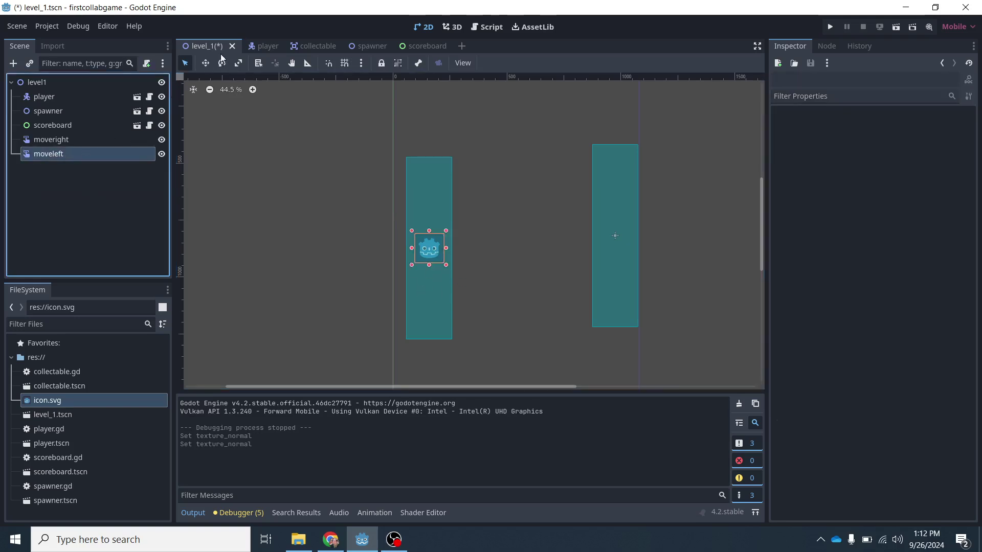
click(205, 63)
drag(430, 221, 411, 210)
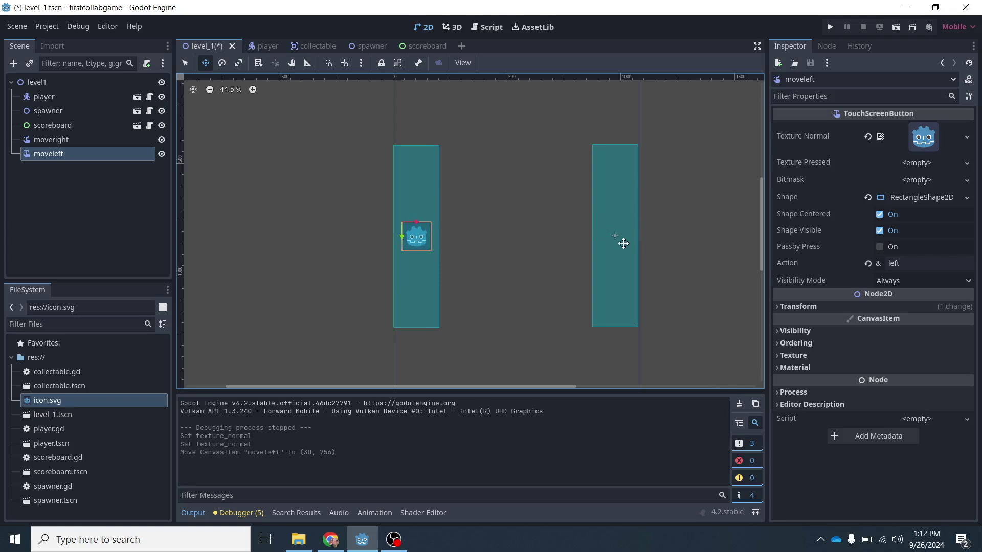
- Reset the moveleft button's normal texture to empty and realign its touch area with the frame's left edge at about (101, 796)
click(967, 143)
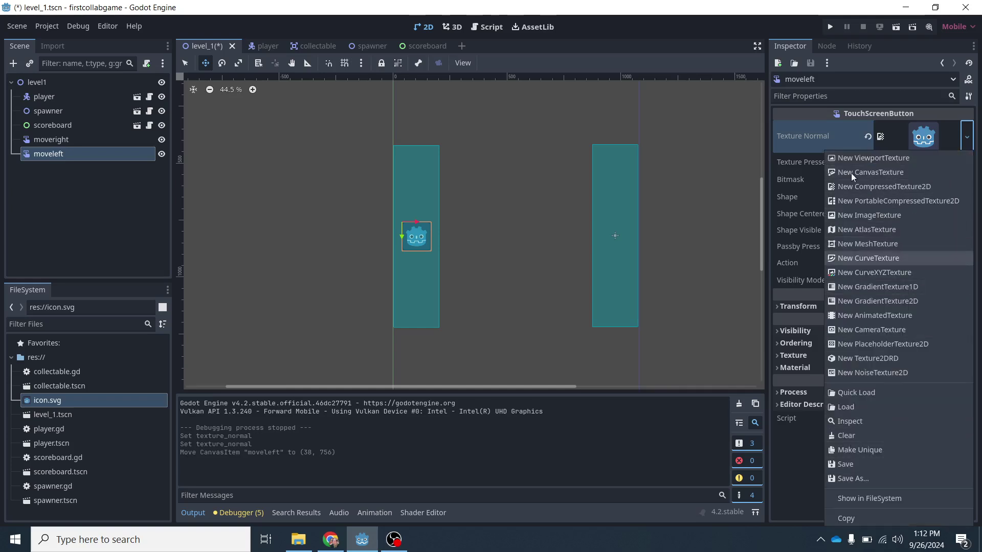
click(824, 136)
click(867, 137)
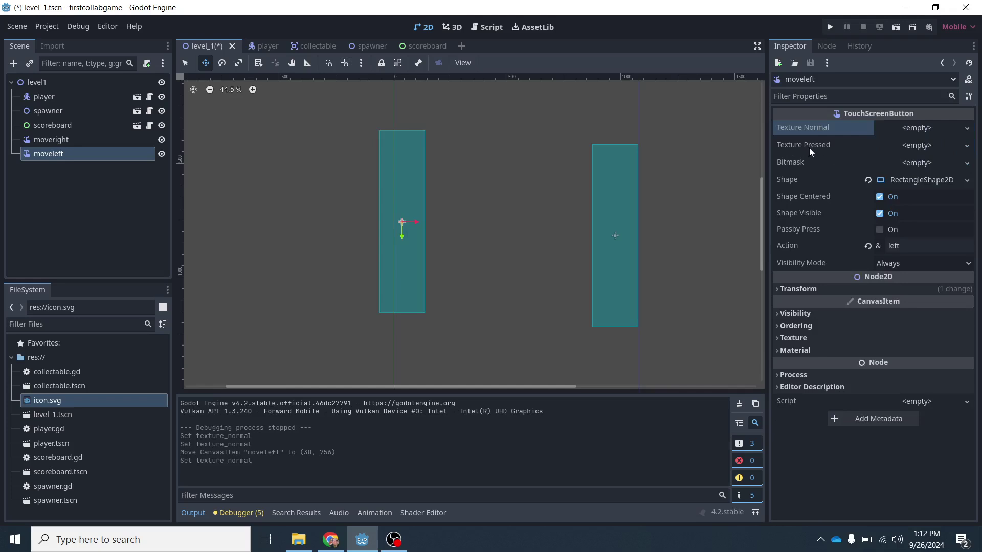
mouse_move(403, 260)
mouse_down()
mouse_move(403, 272)
mouse_move(417, 274)
mouse_move(416, 265)
mouse_up()
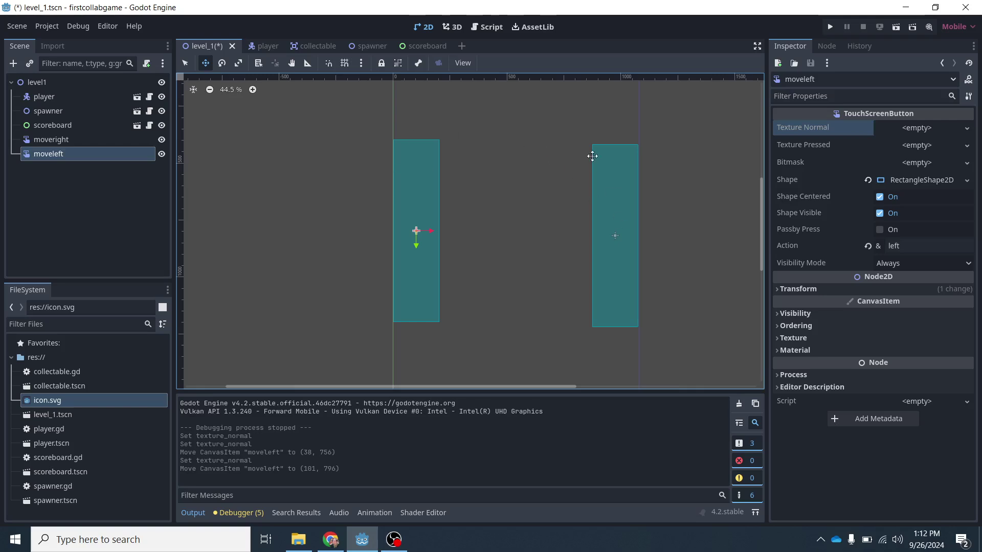
scroll(530, 221, down, 5)
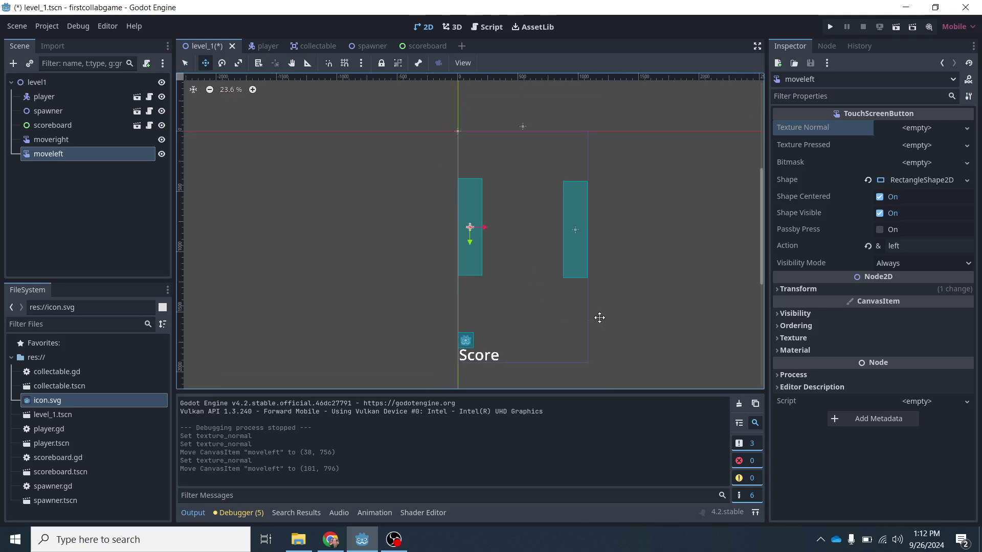